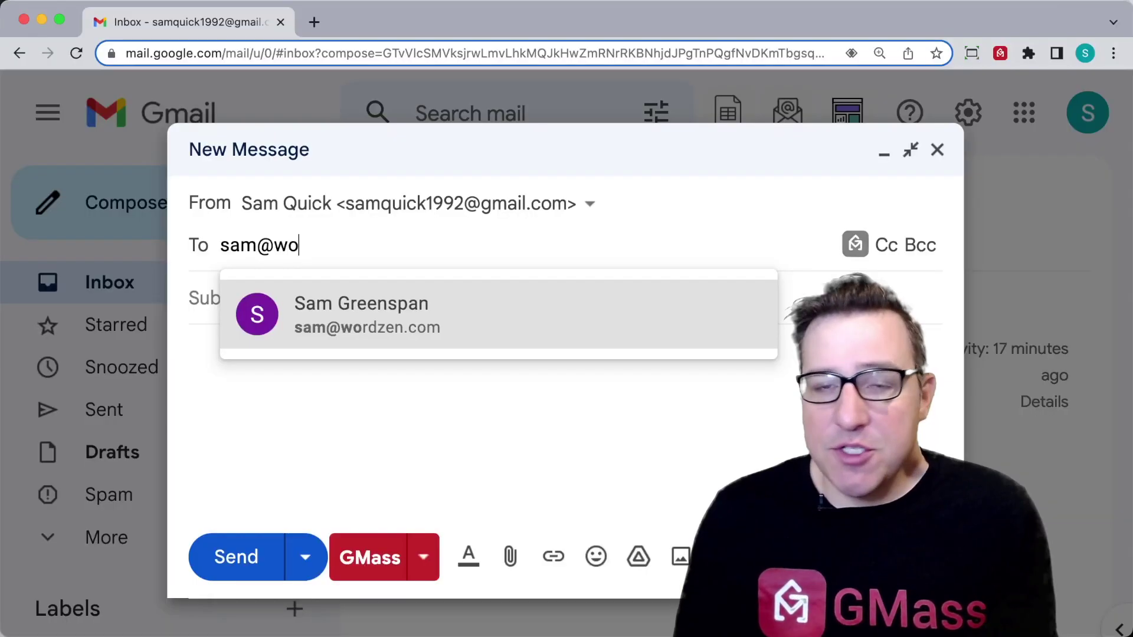
# Step: Add two contacts' email addresses as recipients in the To field
pyautogui.write('rdzen.com')
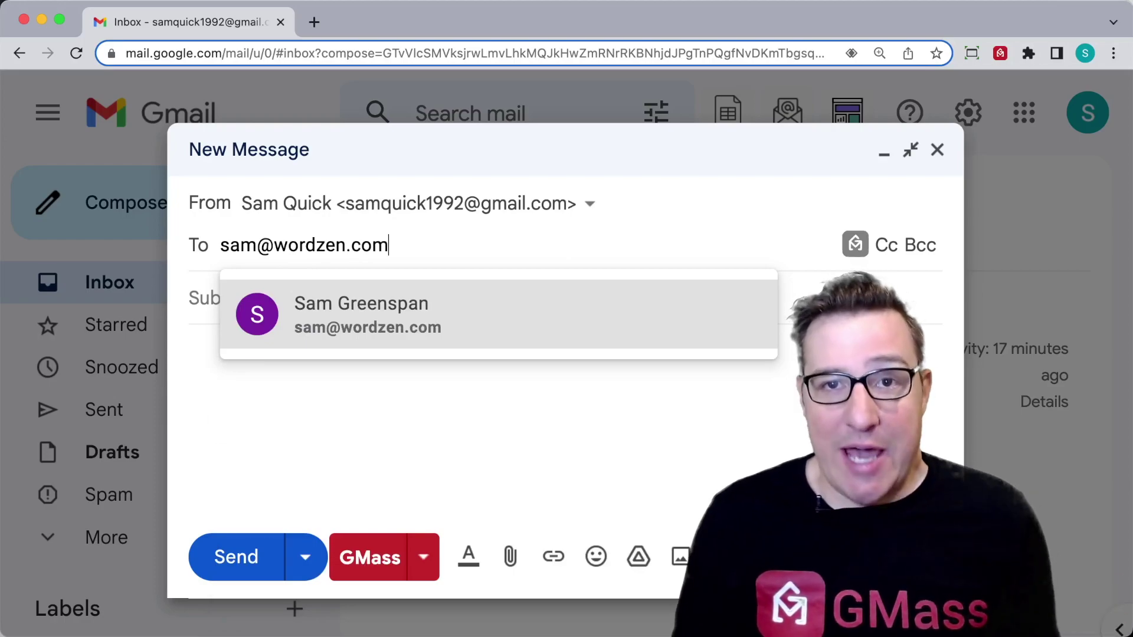
pyautogui.press('Return')
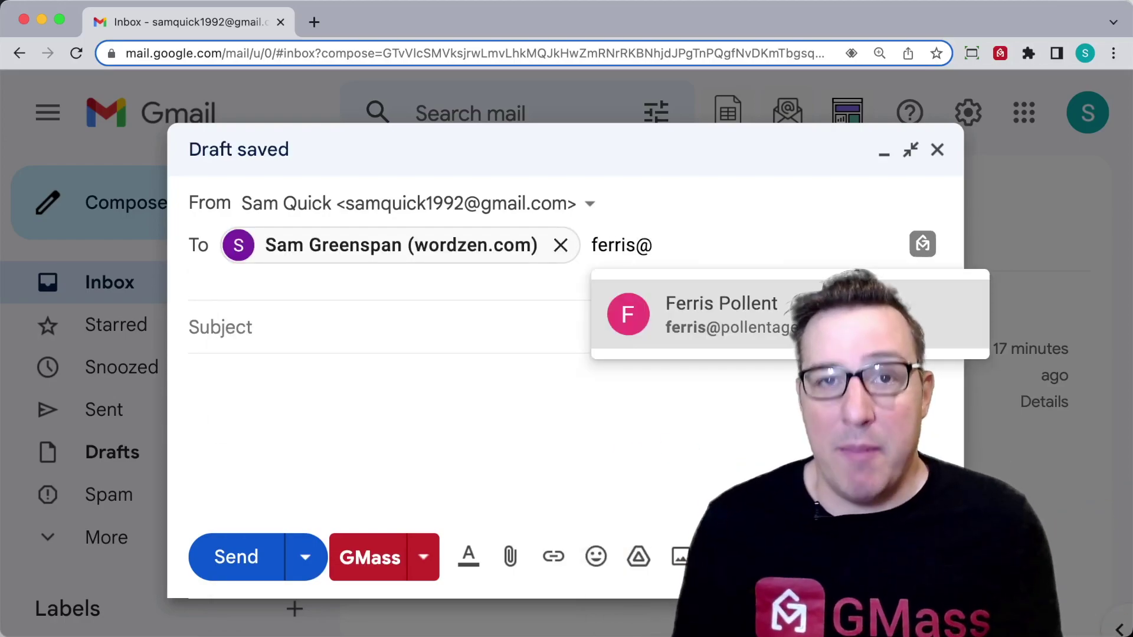
pyautogui.press('Return')
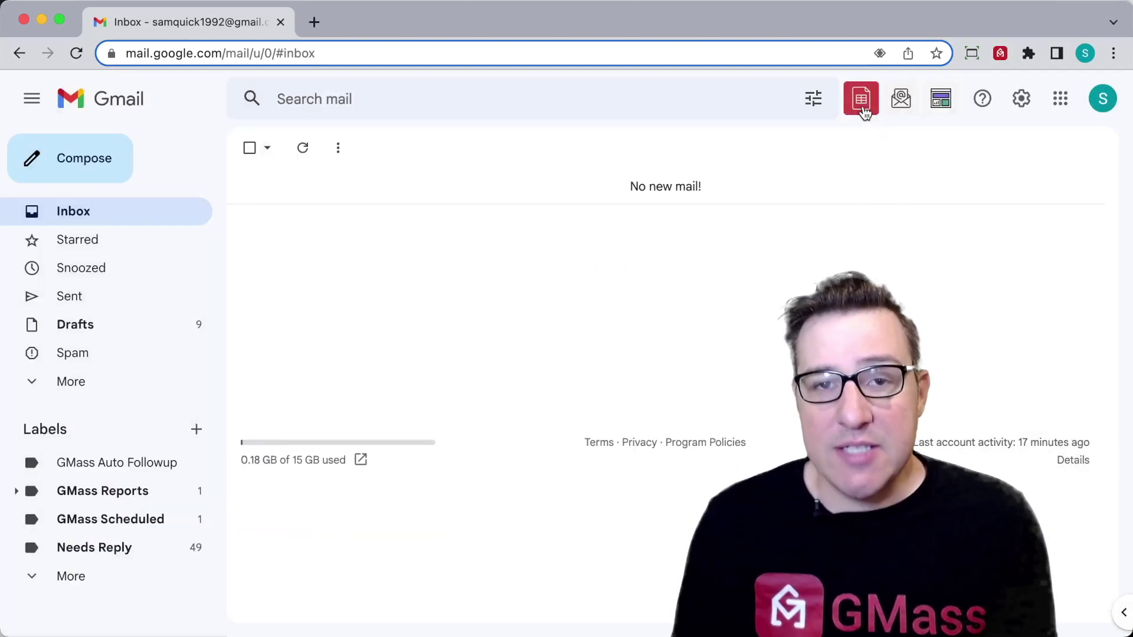
# Step: Connect the Local Buddies Google Sheet as the GMass recipient source
pyautogui.click(862, 106)
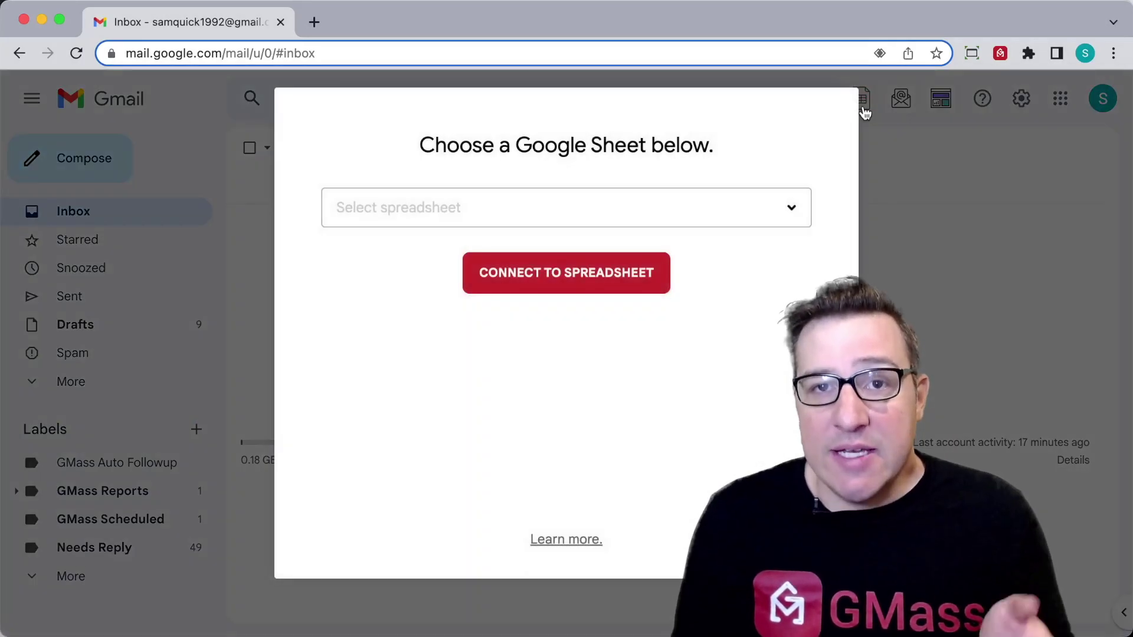
pyautogui.click(794, 210)
pyautogui.click(701, 347)
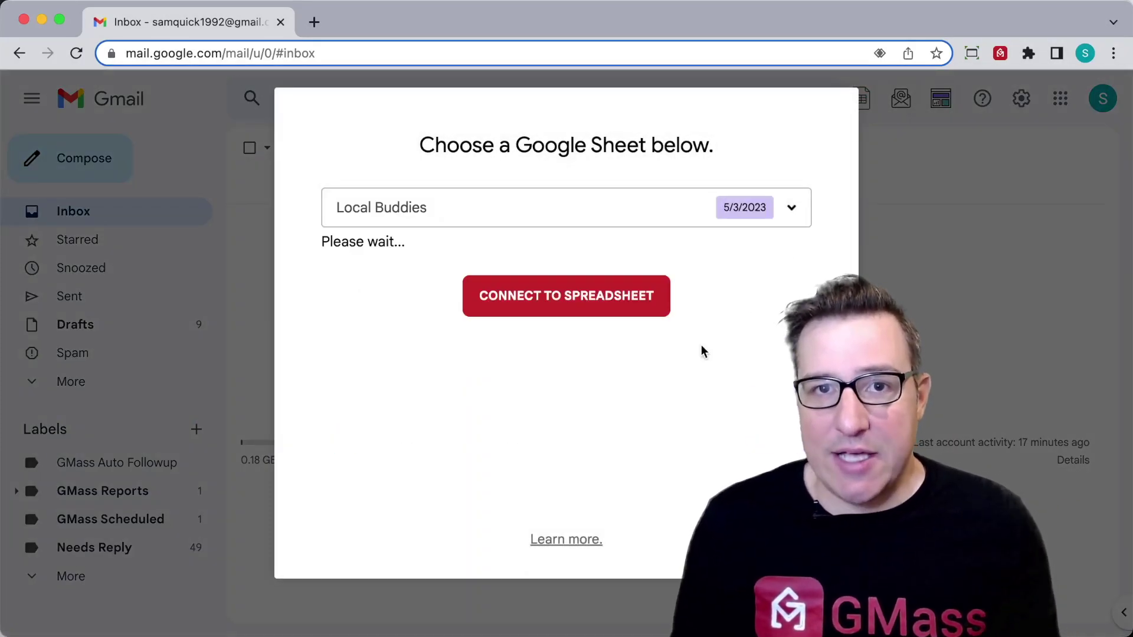
pyautogui.click(635, 502)
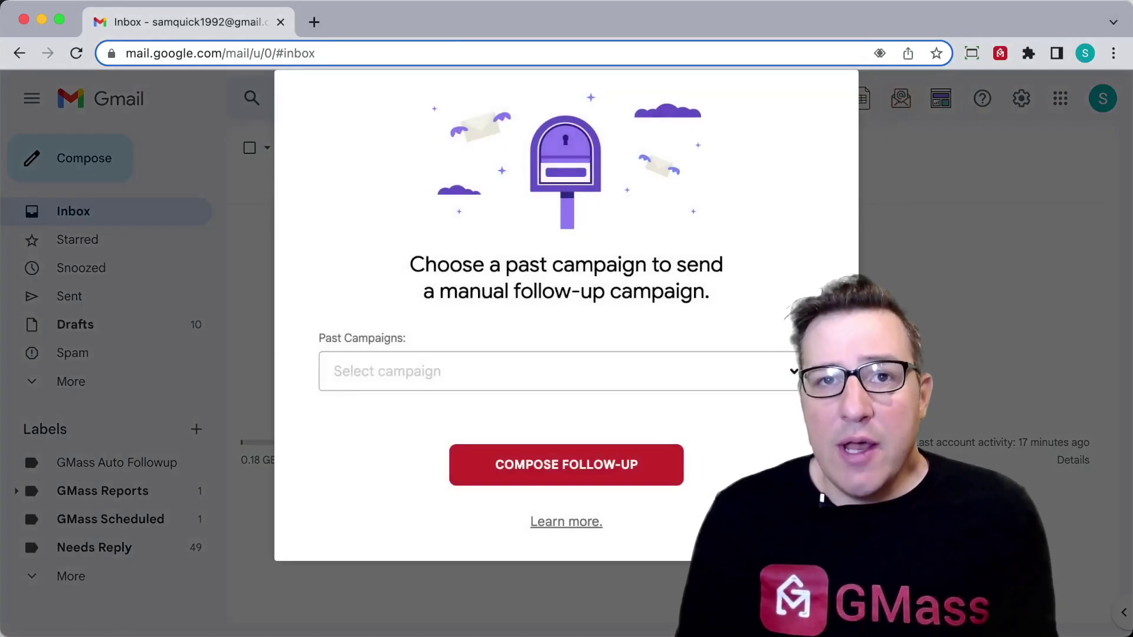
# Step: Compose a follow-up to the 4 people who replied to 'Quick question: Are you cool?'
pyautogui.click(793, 372)
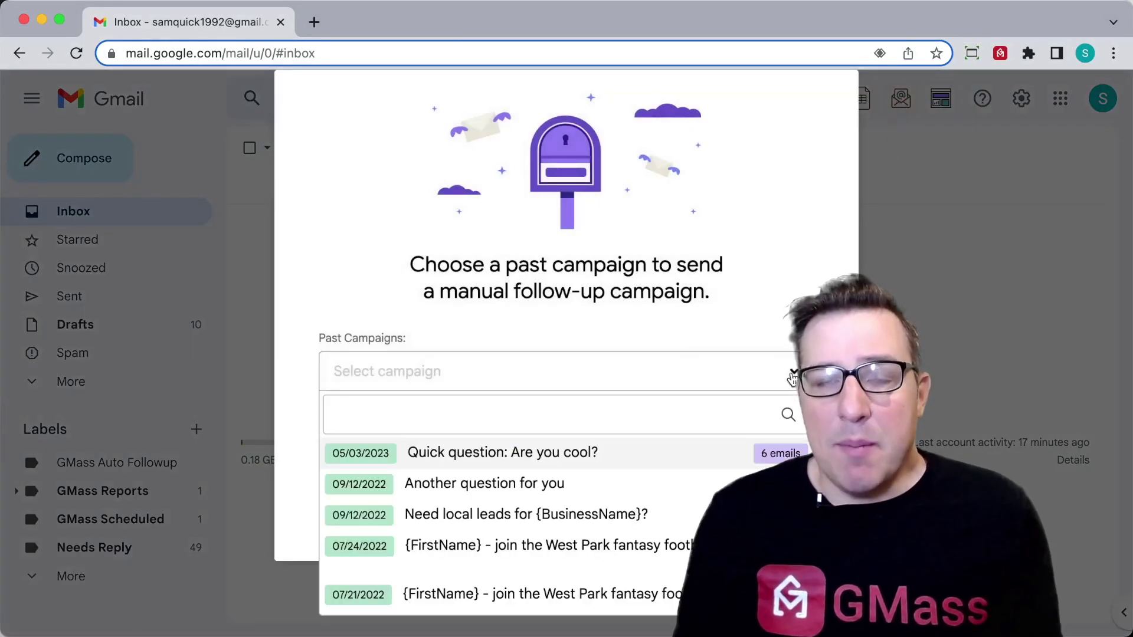
pyautogui.click(672, 465)
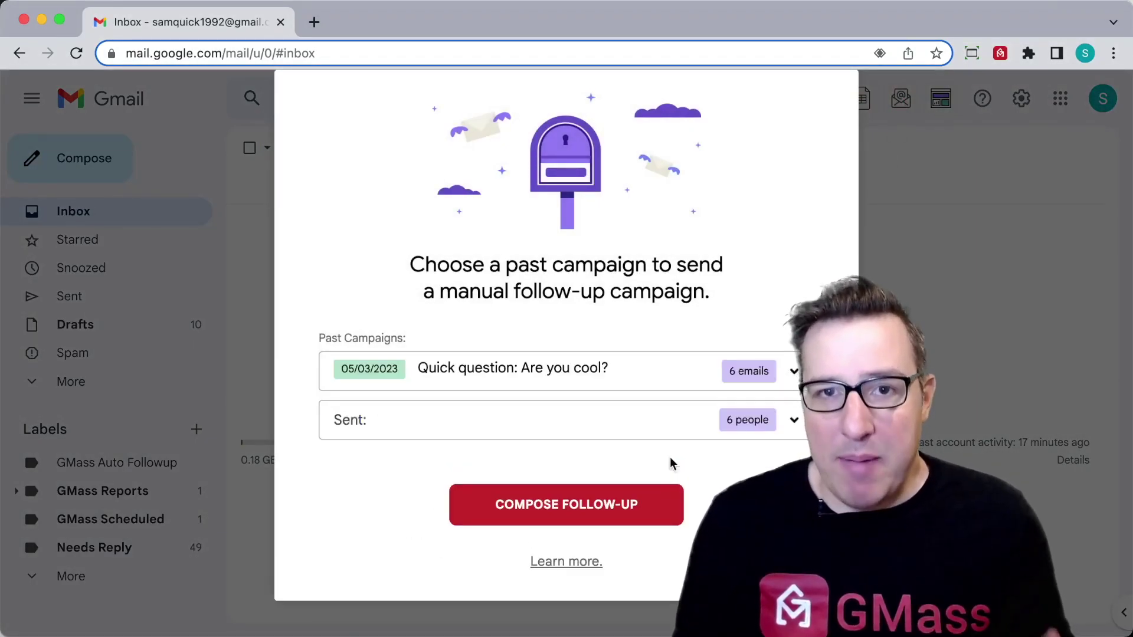
pyautogui.click(801, 422)
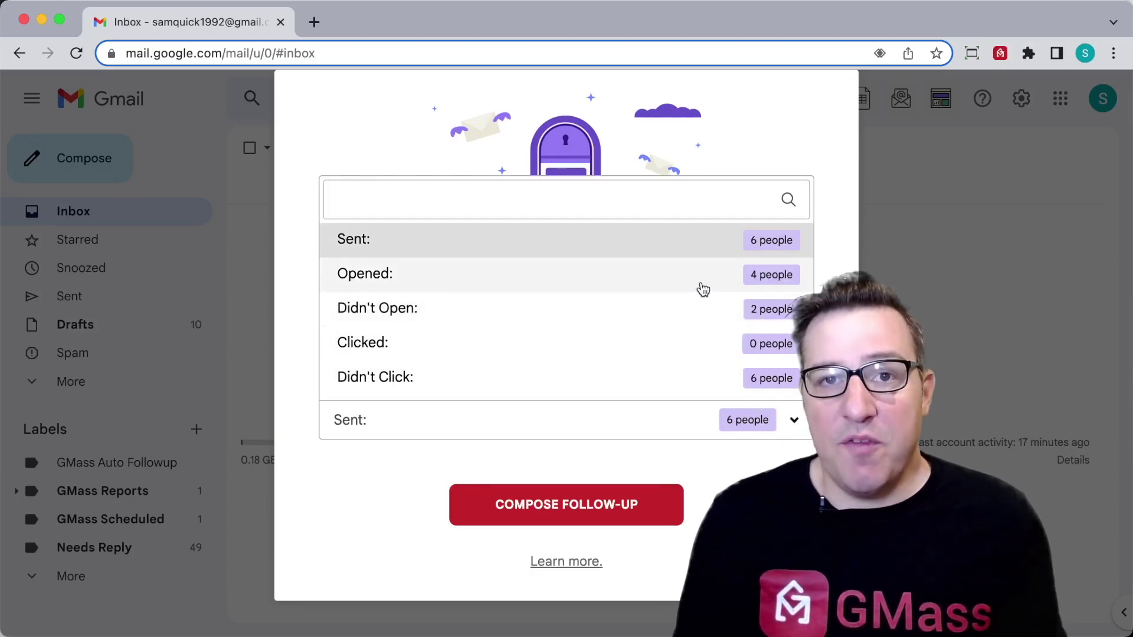
pyautogui.scroll(-1, 702, 290)
pyautogui.scroll(-3, 702, 289)
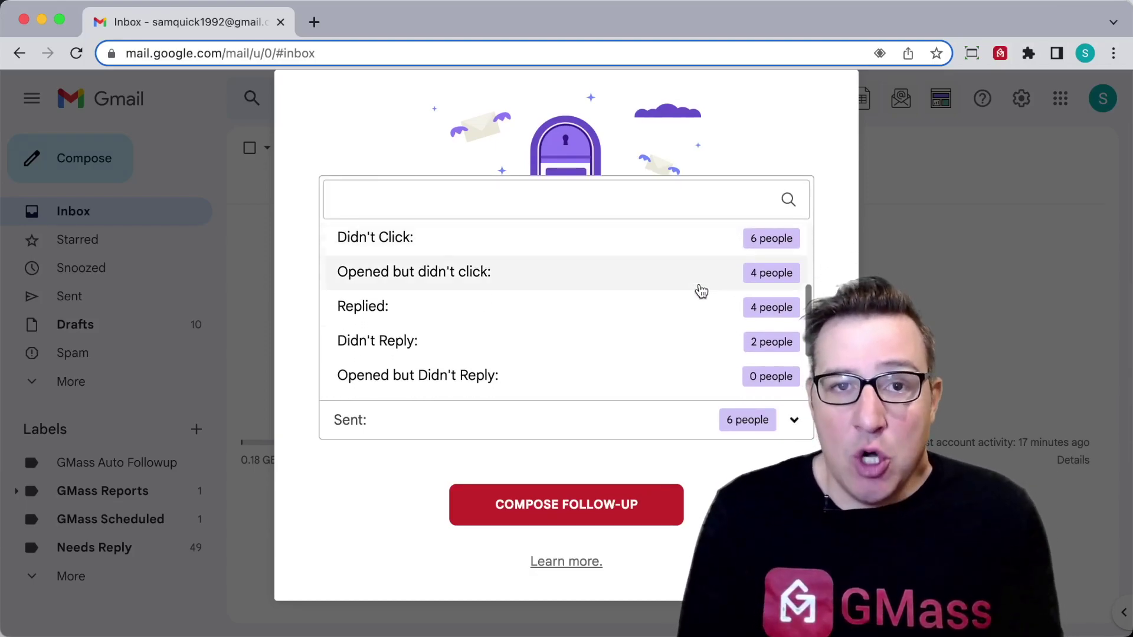
pyautogui.click(654, 316)
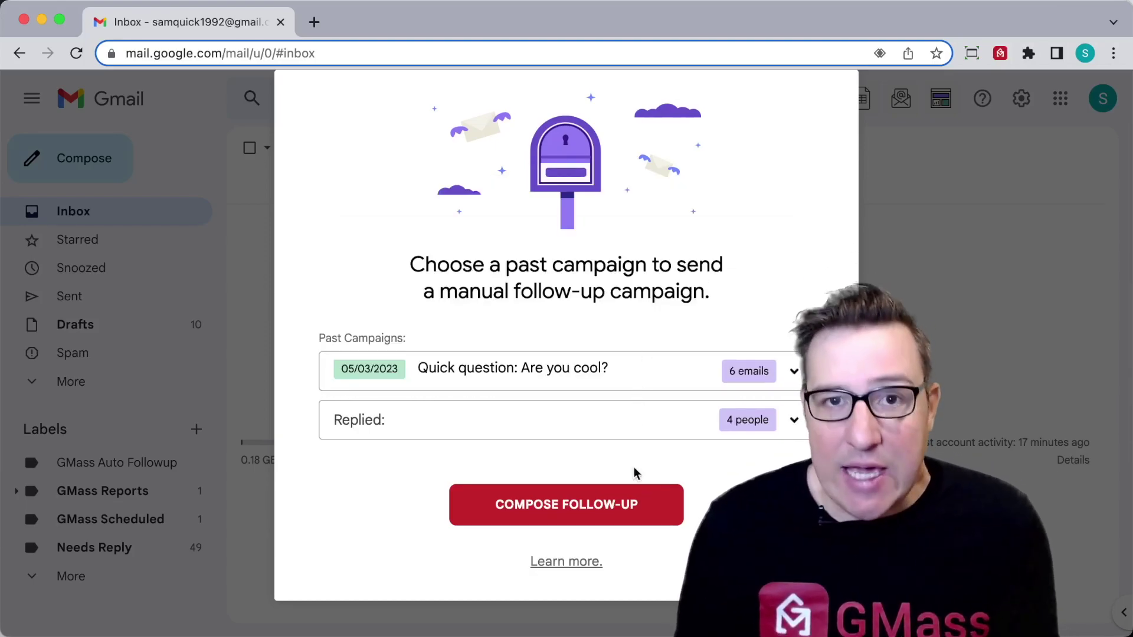
pyautogui.click(638, 506)
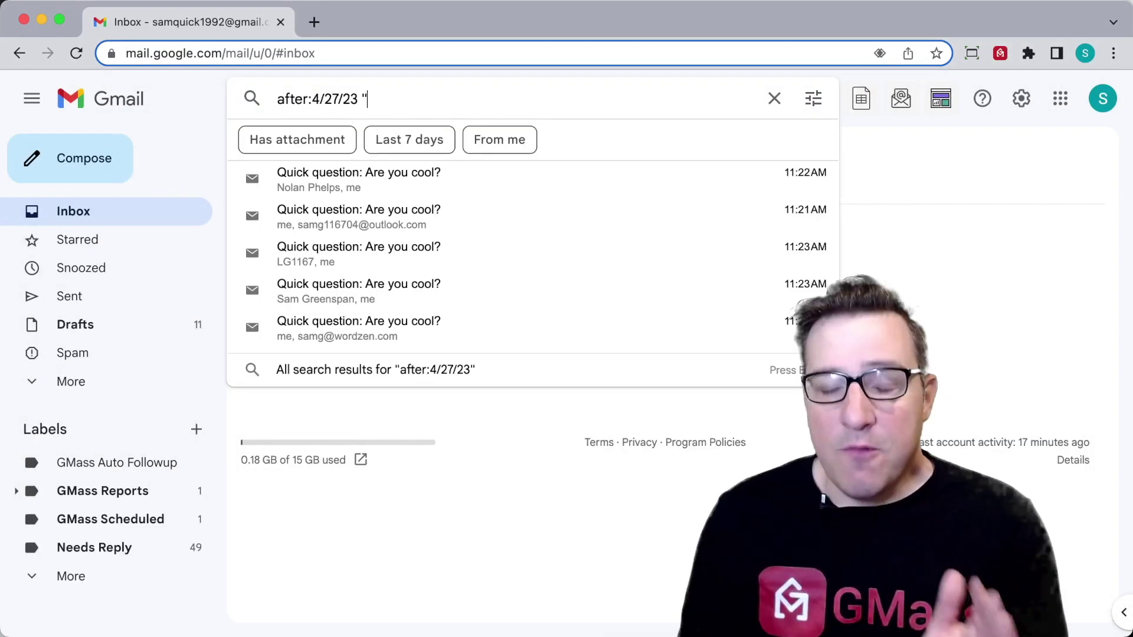
# Step: Search after:4/27/23 "yes" and start a GMass message to everyone in the results
pyautogui.write('es"')
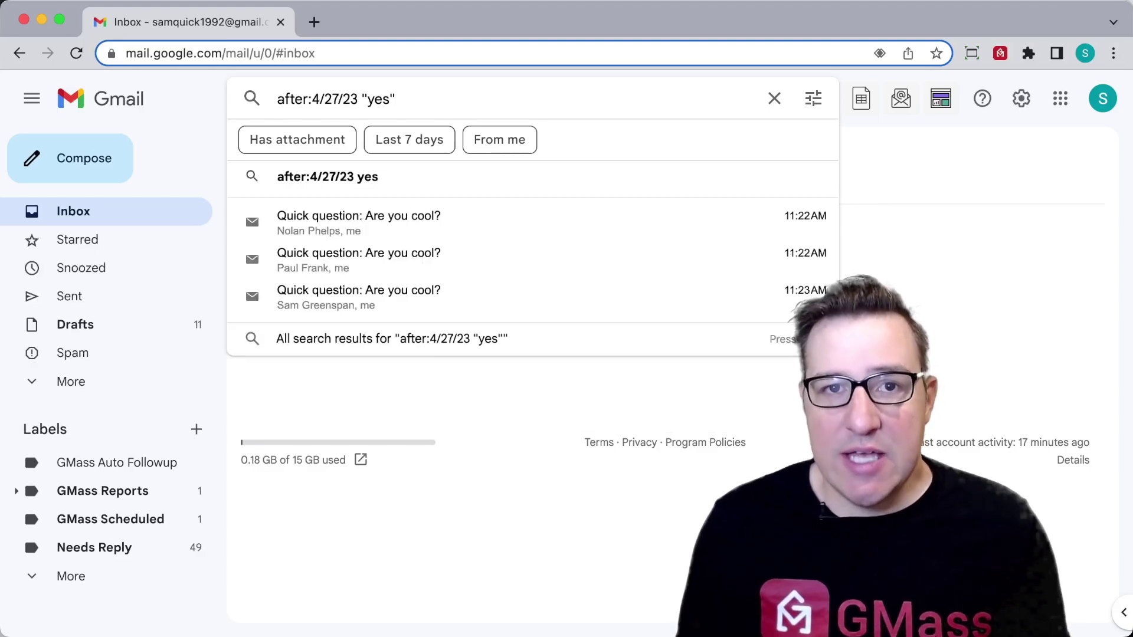
pyautogui.press('Return')
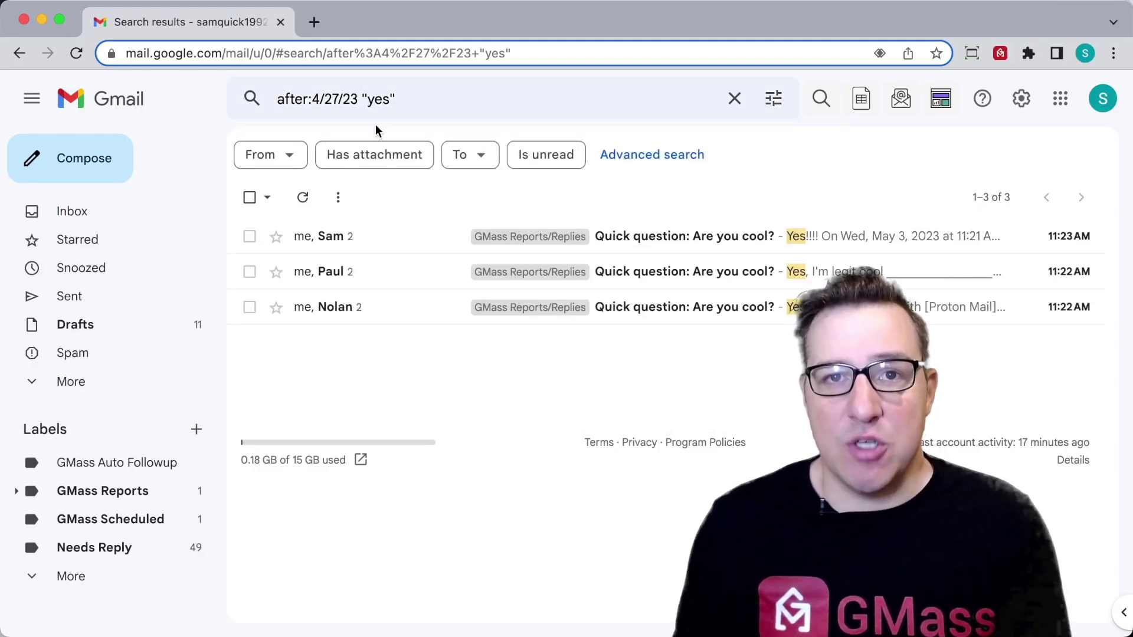
pyautogui.click(825, 113)
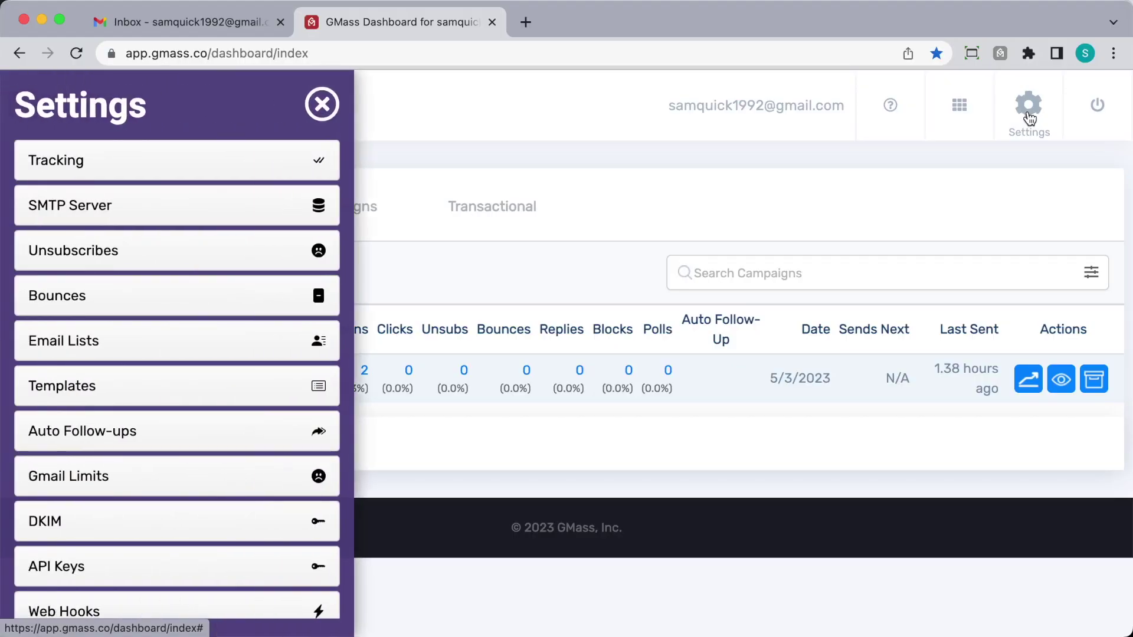
# Step: Copy the Are You Cool? list from Email Lists and add the four-recipient list to the draft
pyautogui.click(76, 341)
pyautogui.click(91, 388)
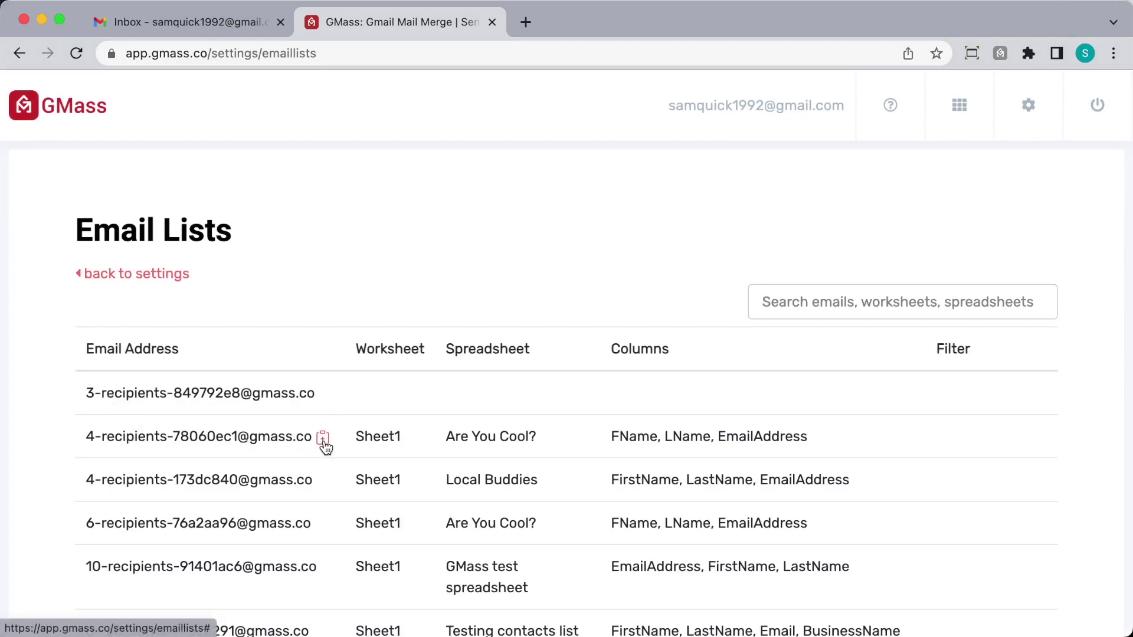
pyautogui.click(325, 438)
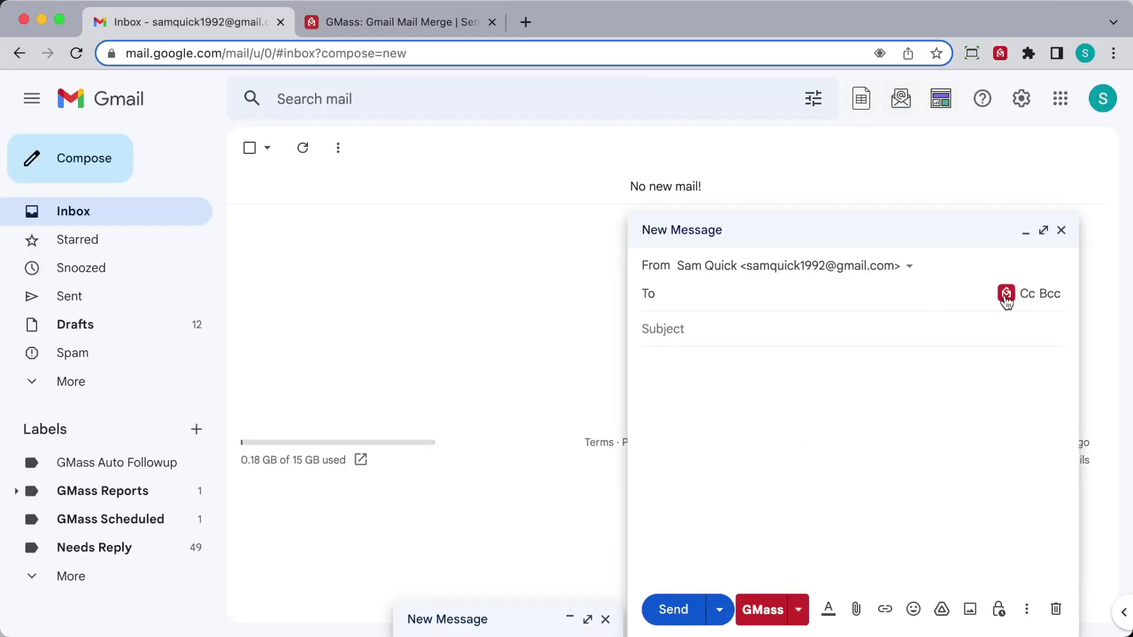
pyautogui.click(1006, 295)
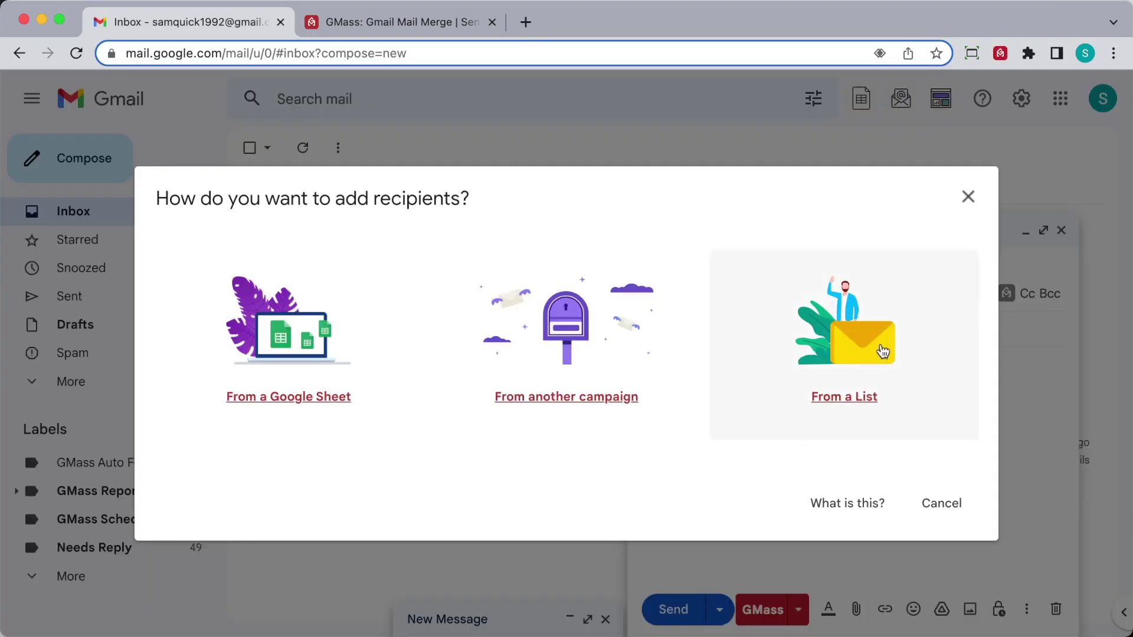
pyautogui.click(826, 384)
pyautogui.click(826, 383)
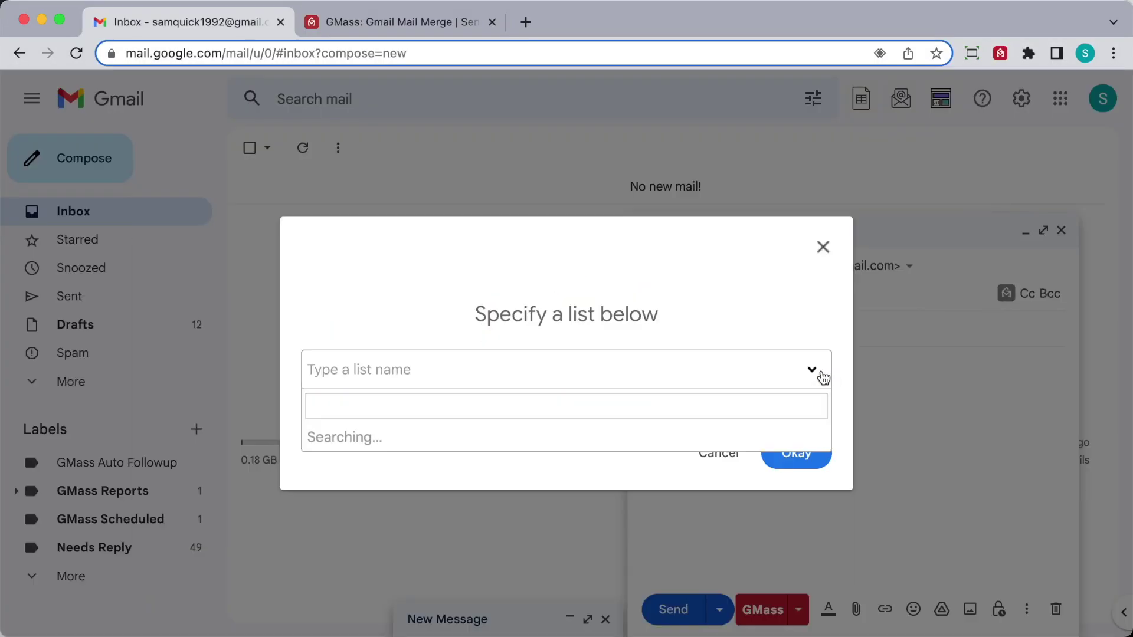
pyautogui.click(773, 505)
pyautogui.click(794, 456)
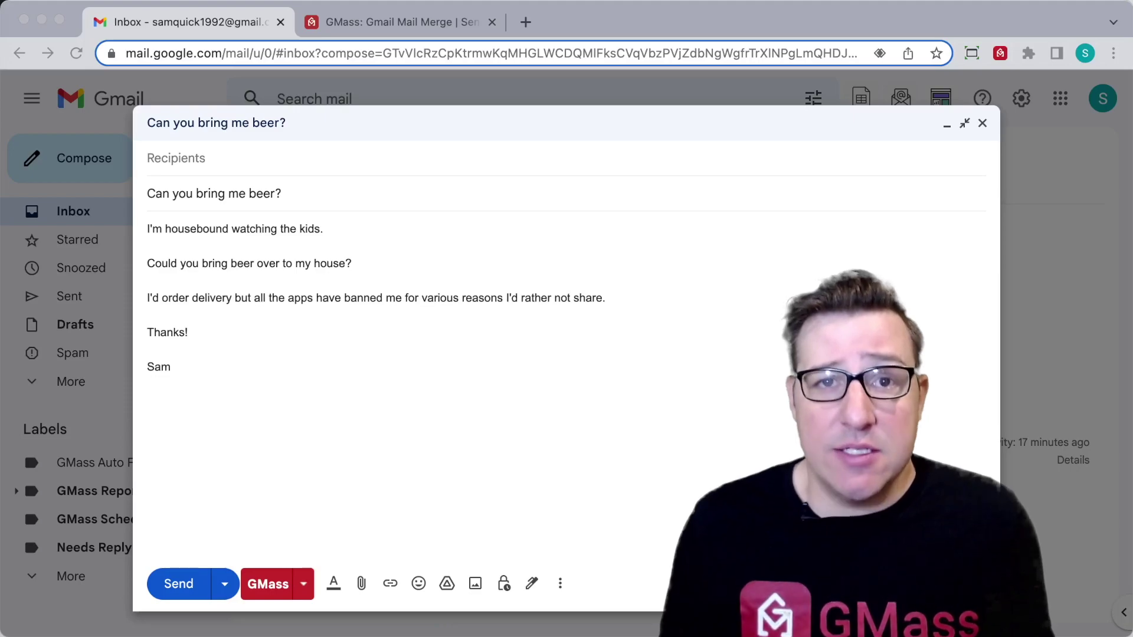
# Step: Address the beer draft to the Local Buddies sheet's 5-recipient list
pyautogui.click(927, 164)
pyautogui.click(927, 188)
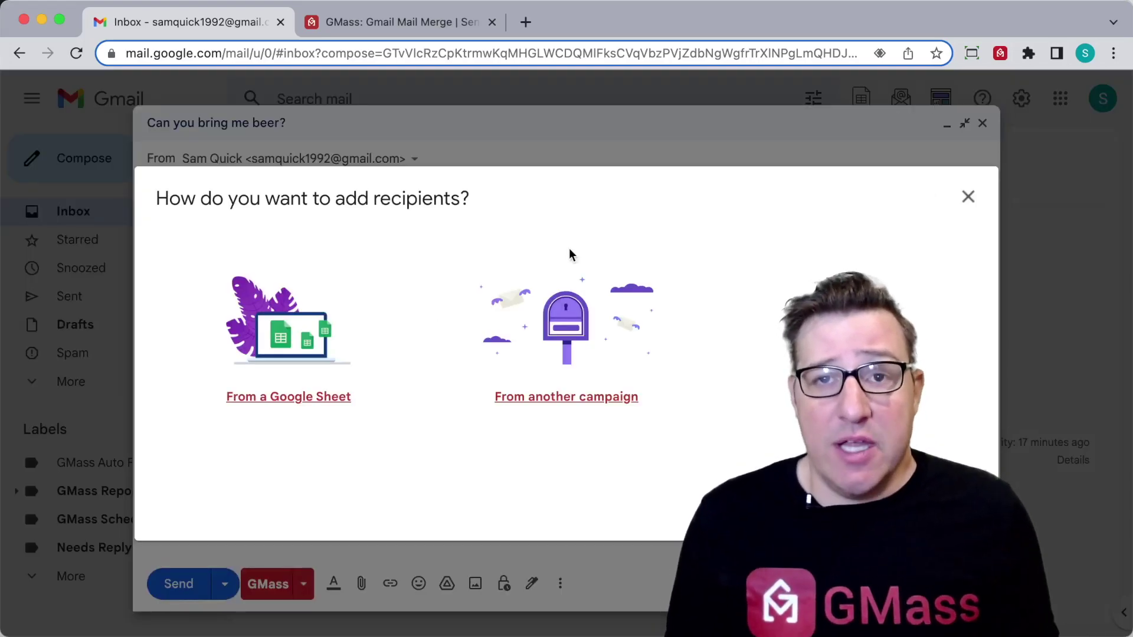
pyautogui.click(303, 392)
pyautogui.click(397, 222)
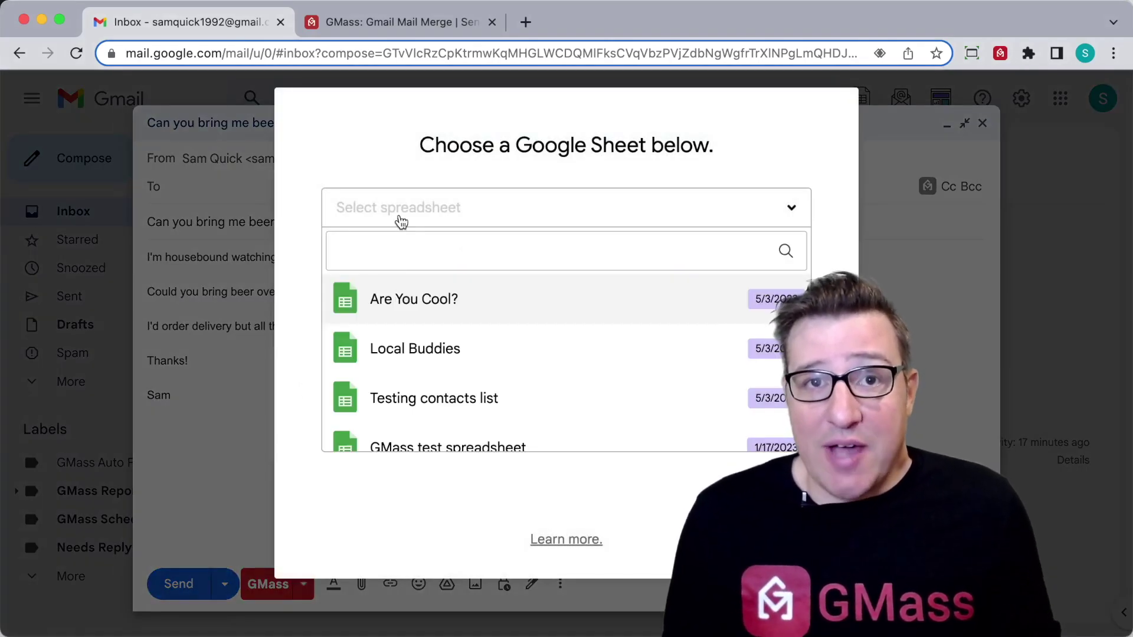
pyautogui.click(397, 354)
pyautogui.click(606, 504)
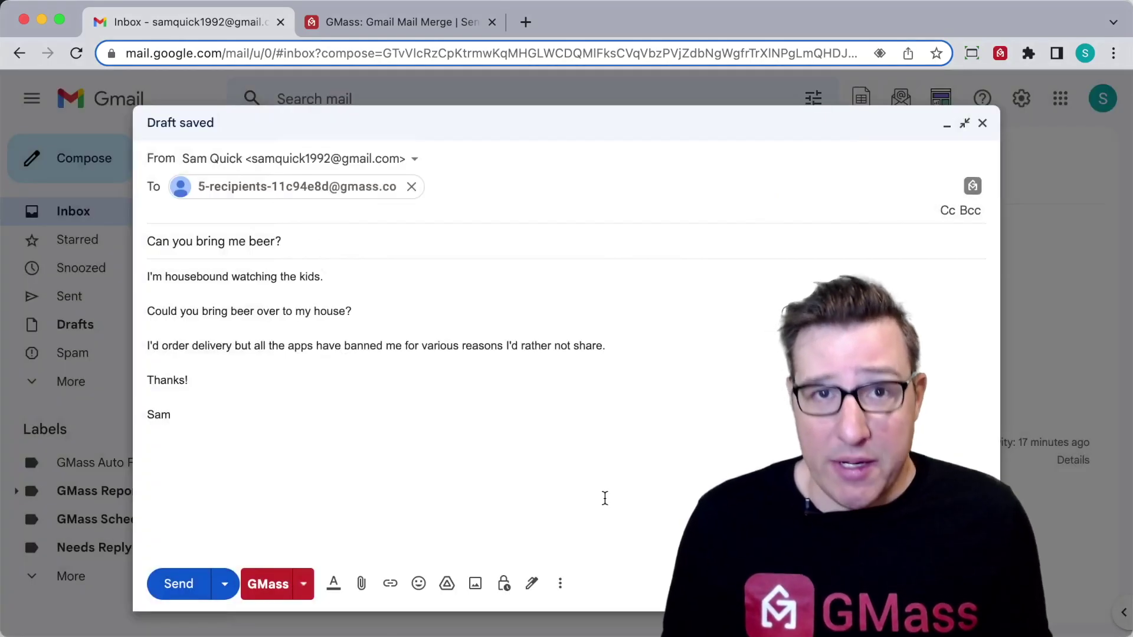
pyautogui.click(927, 187)
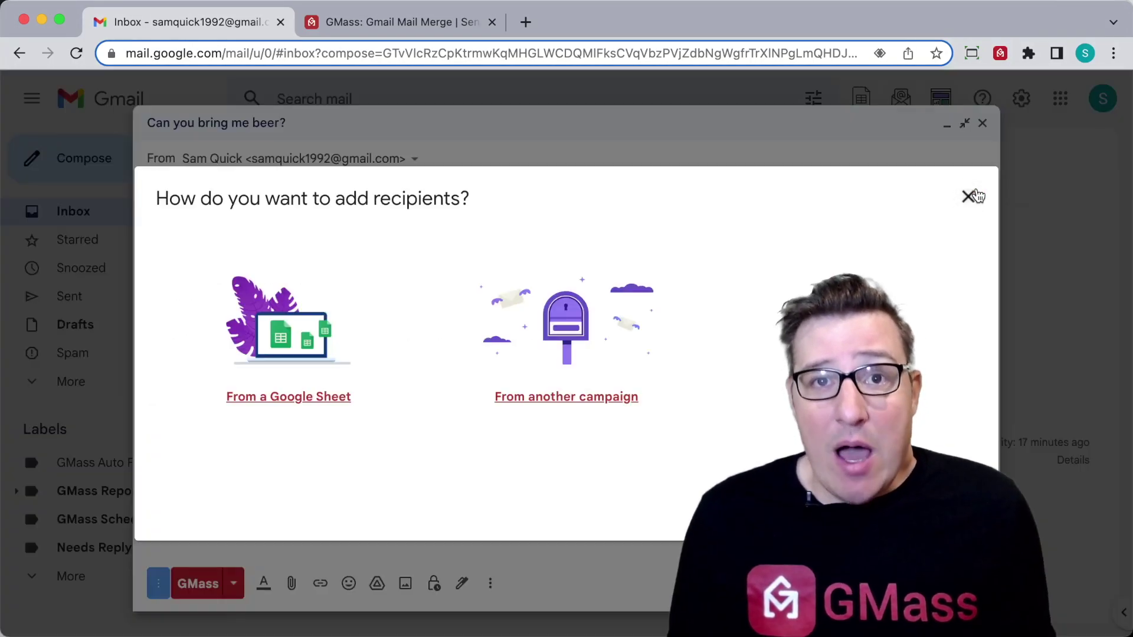
# Step: Add the repliers of 'Quick question: Are you cool?' to the beer draft's recipients
pyautogui.click(575, 331)
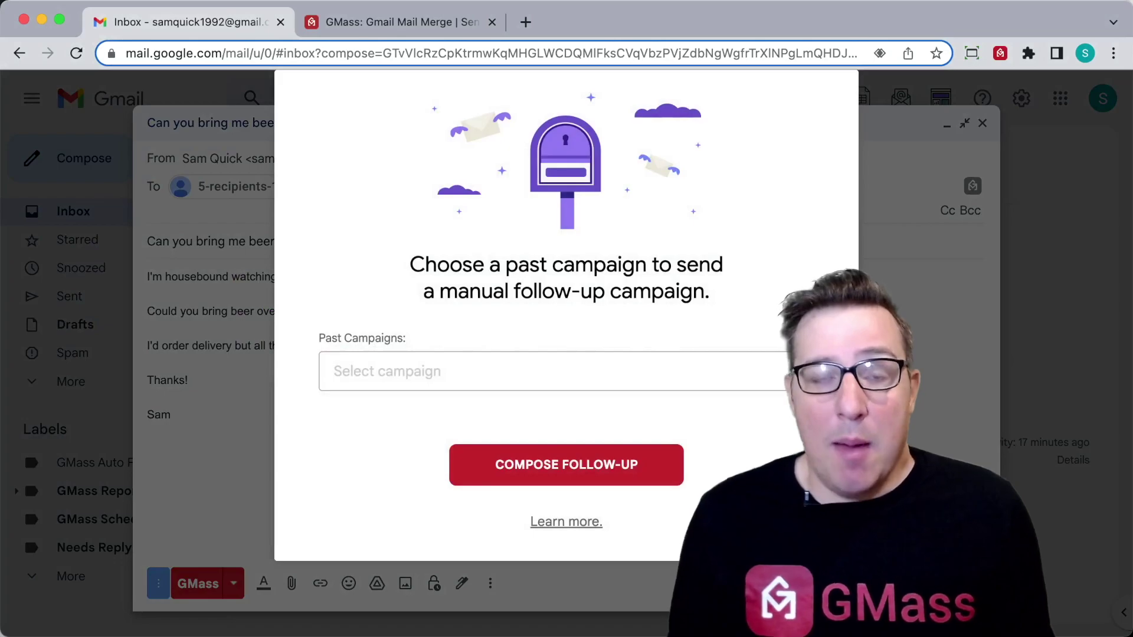
pyautogui.click(684, 372)
pyautogui.click(659, 457)
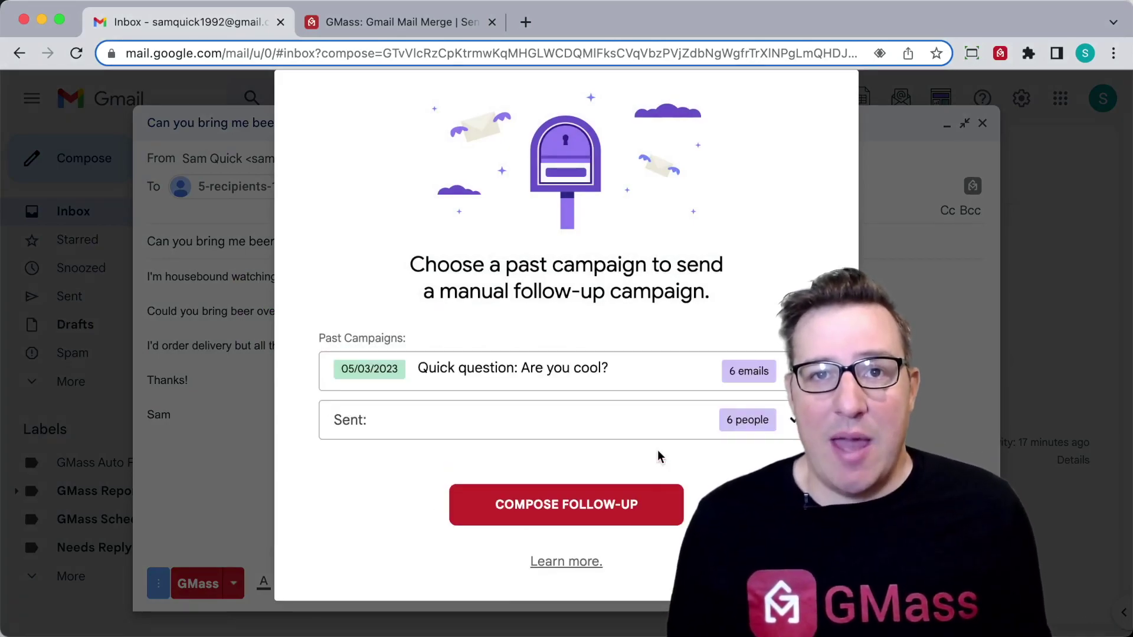
pyautogui.click(793, 422)
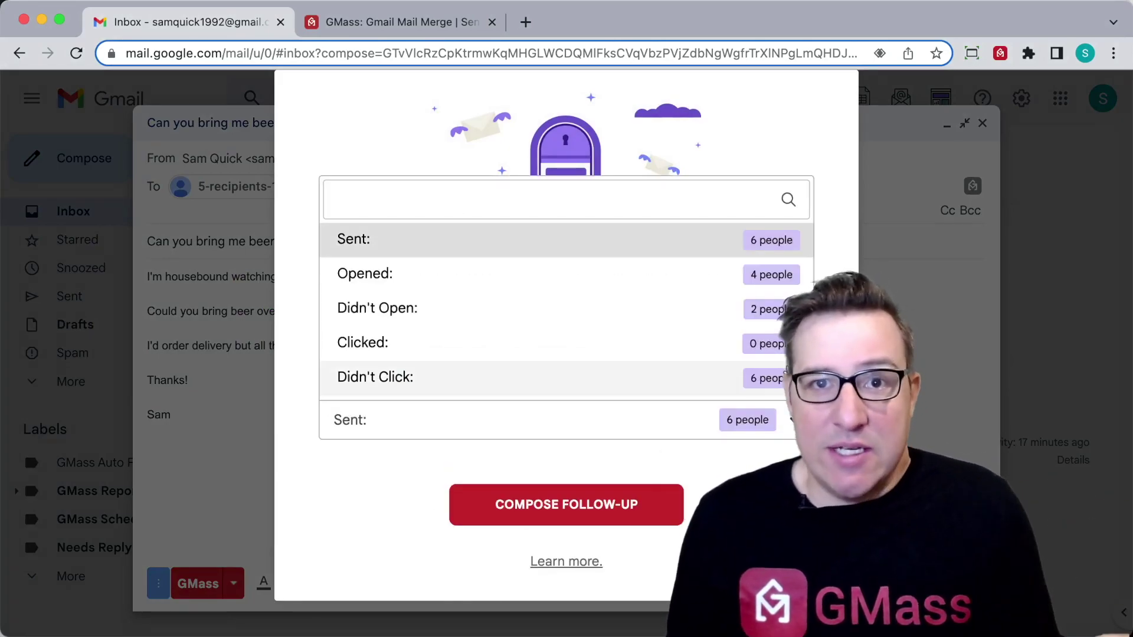
pyautogui.scroll(-4, 774, 357)
pyautogui.scroll(-1, 767, 354)
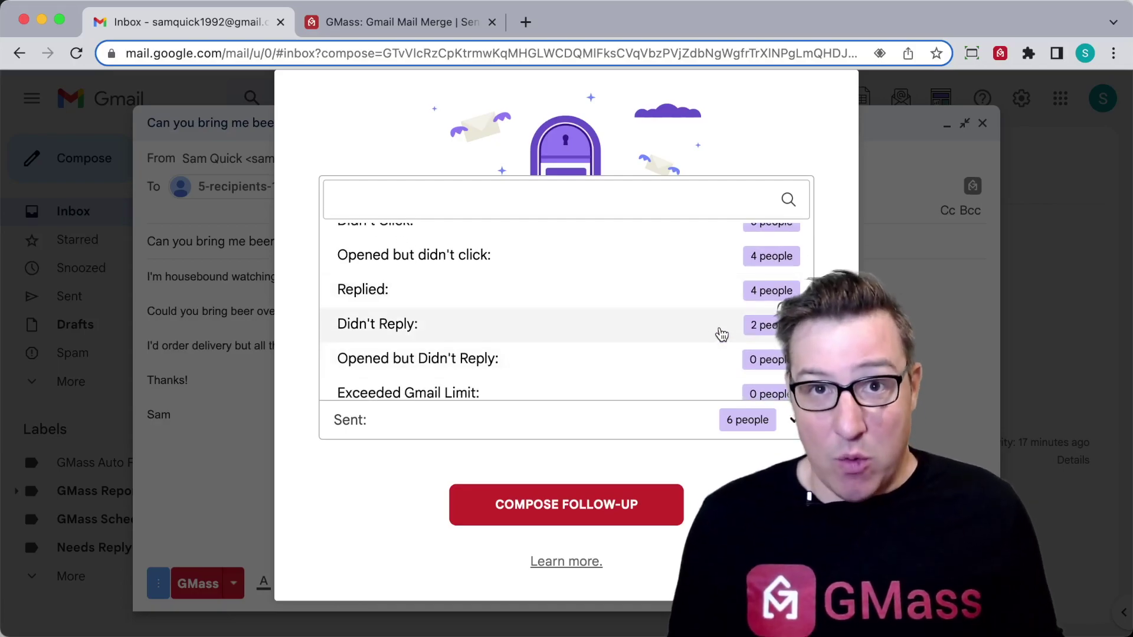
pyautogui.click(699, 299)
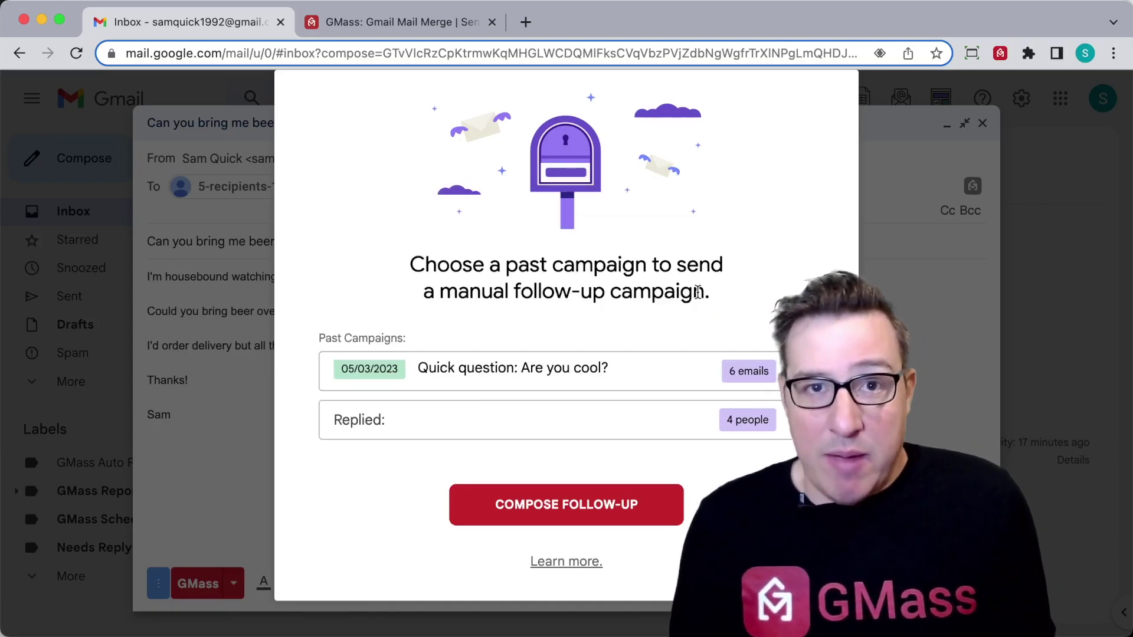
pyautogui.click(628, 499)
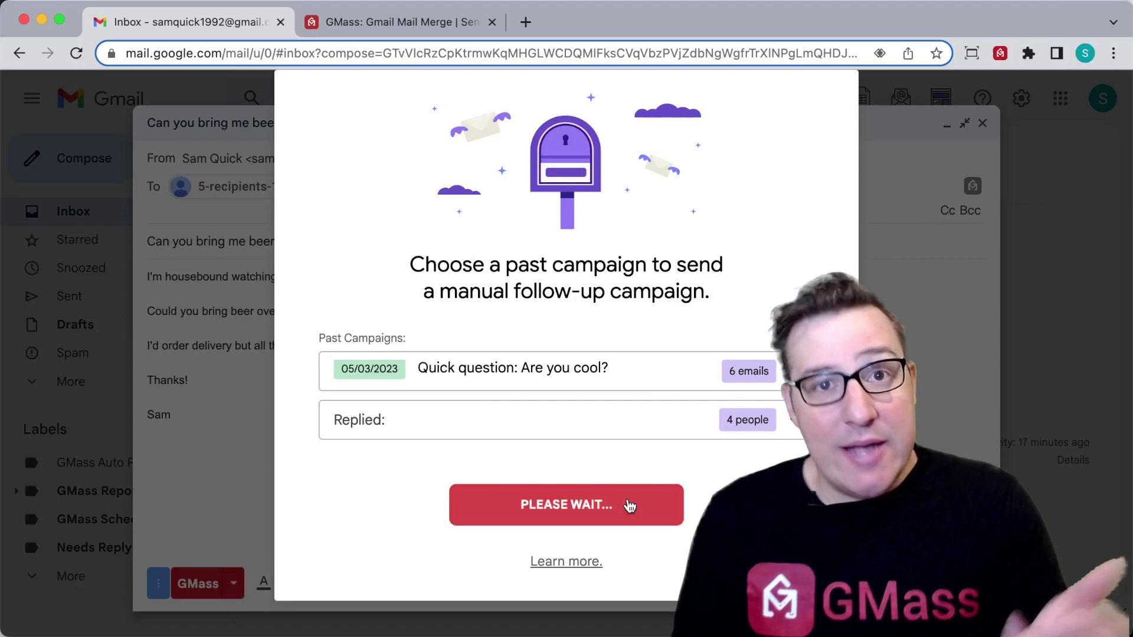
# Step: Add two individual contacts to the To field from the address suggestions
pyautogui.press('Return')
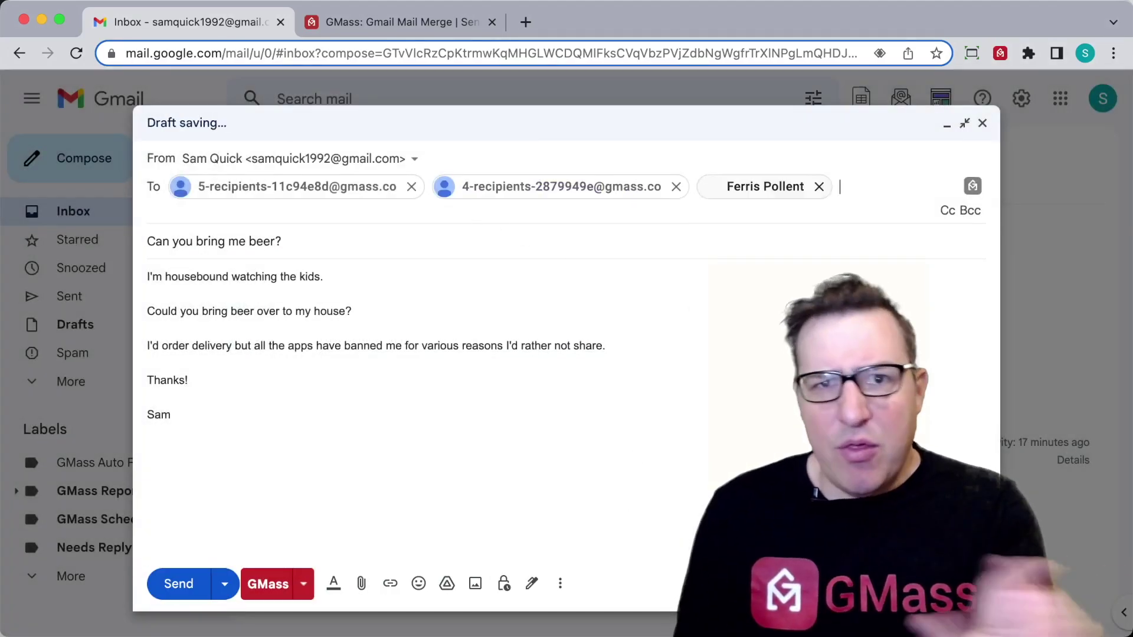
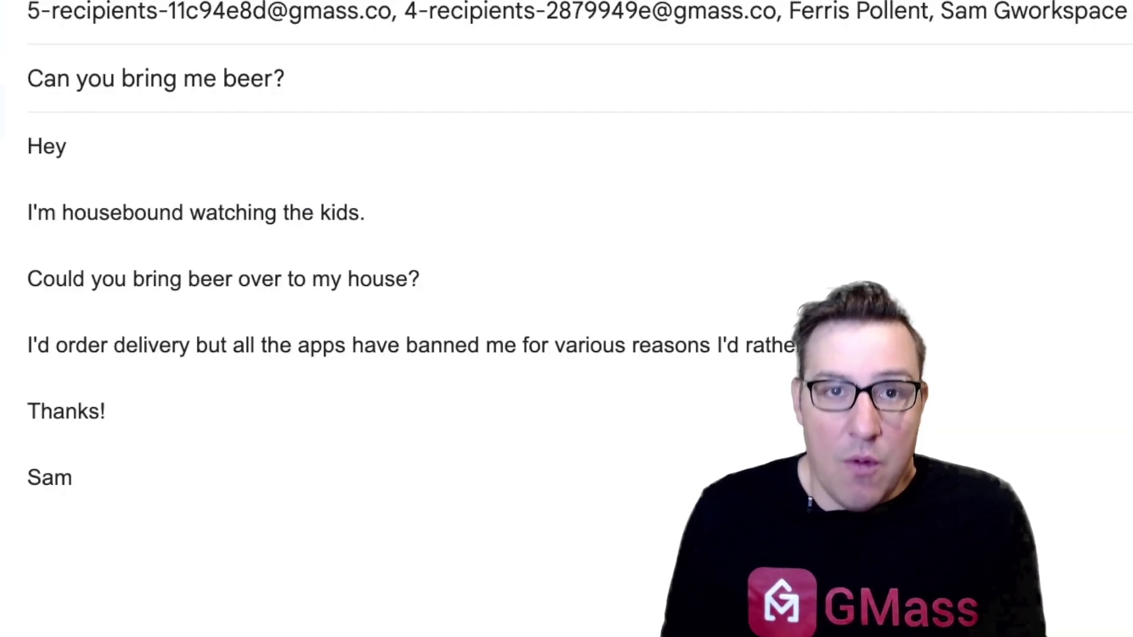
# Step: Complete the greeting as 'Hey {FirstName|FName|buddy}' using the GMass field list
pyautogui.write('{')
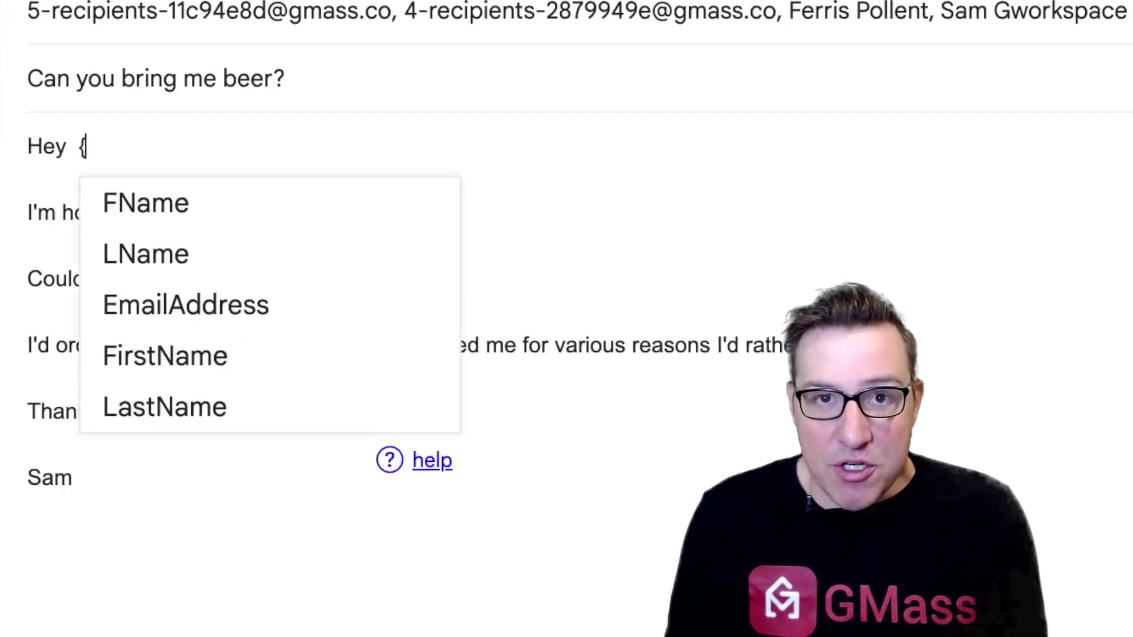
pyautogui.press('Down')
pyautogui.press('Down')
pyautogui.press('Down')
pyautogui.press('Down')
pyautogui.press('Down')
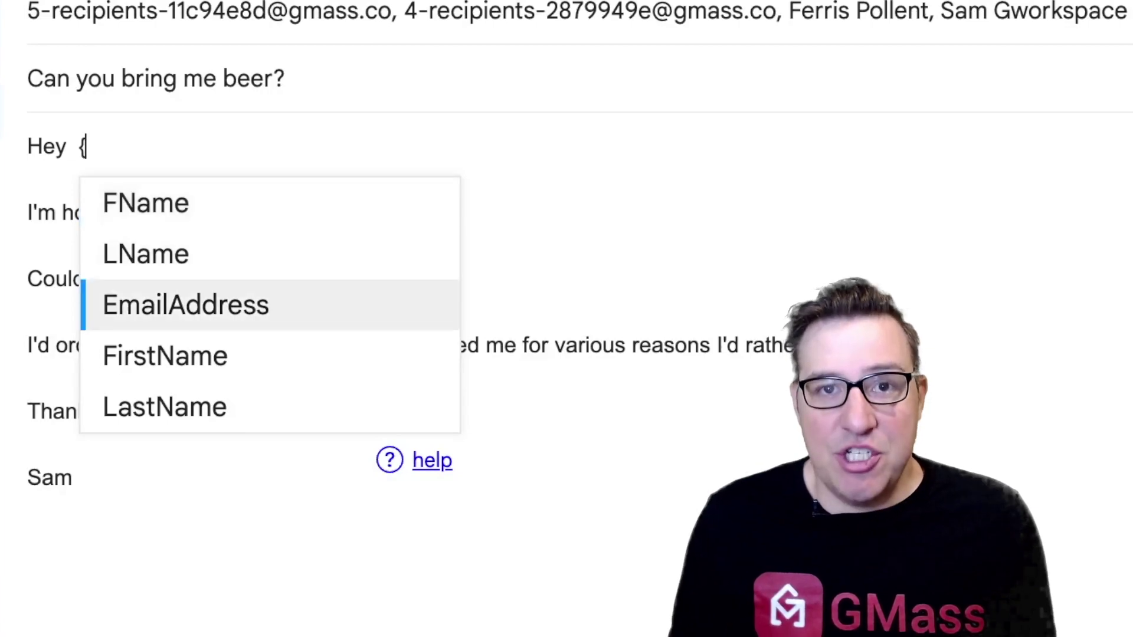
pyautogui.press('Up')
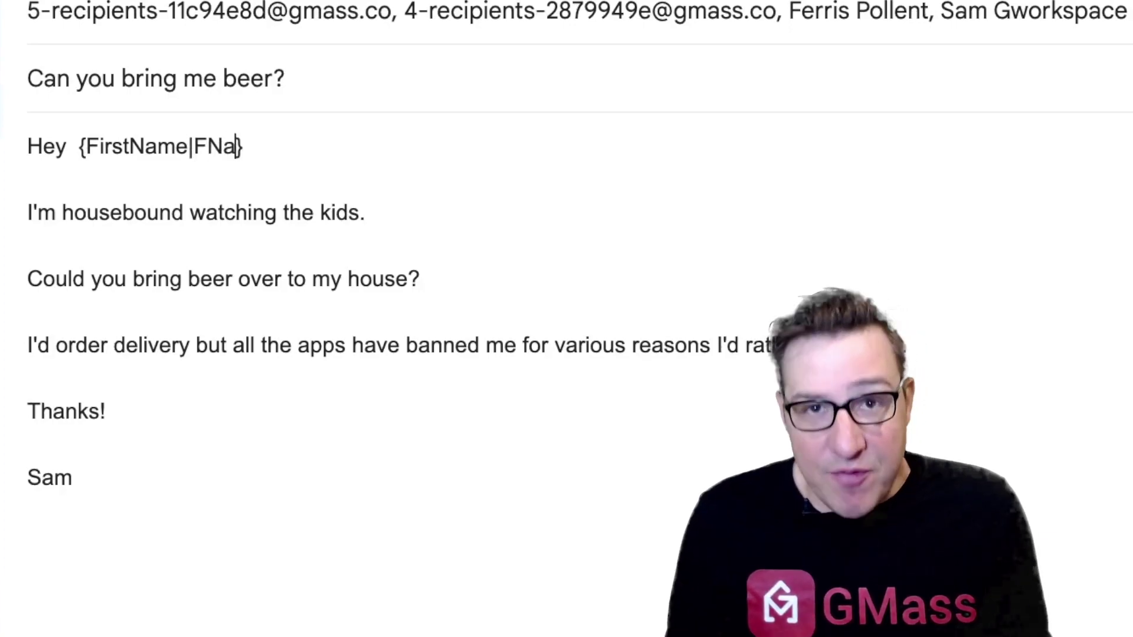
pyautogui.write('me')
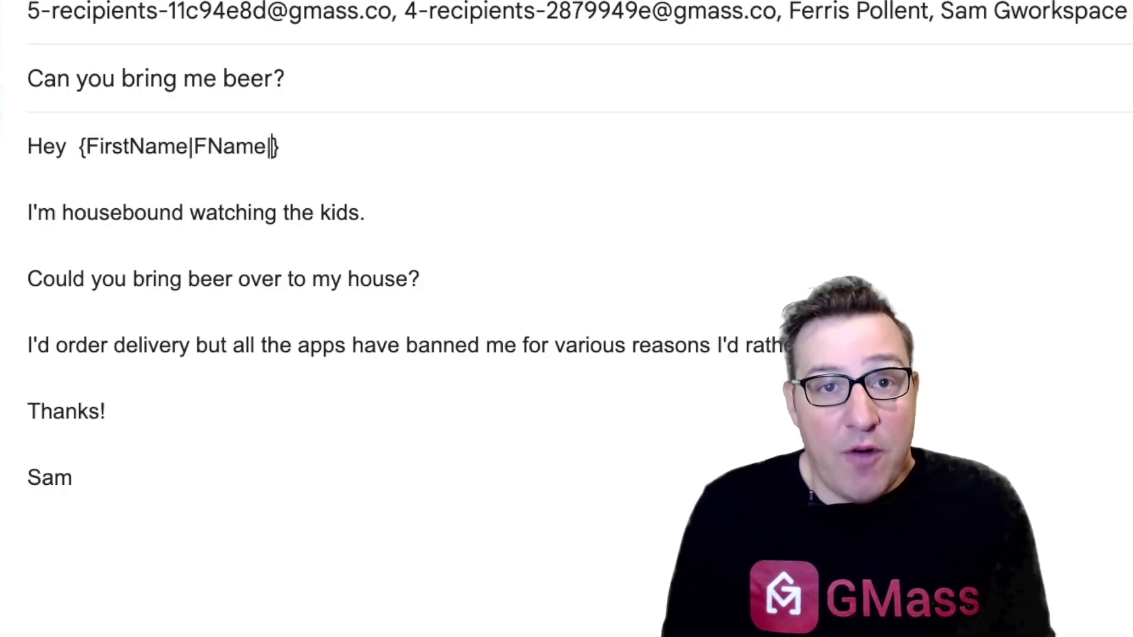
pyautogui.write('|buddy')
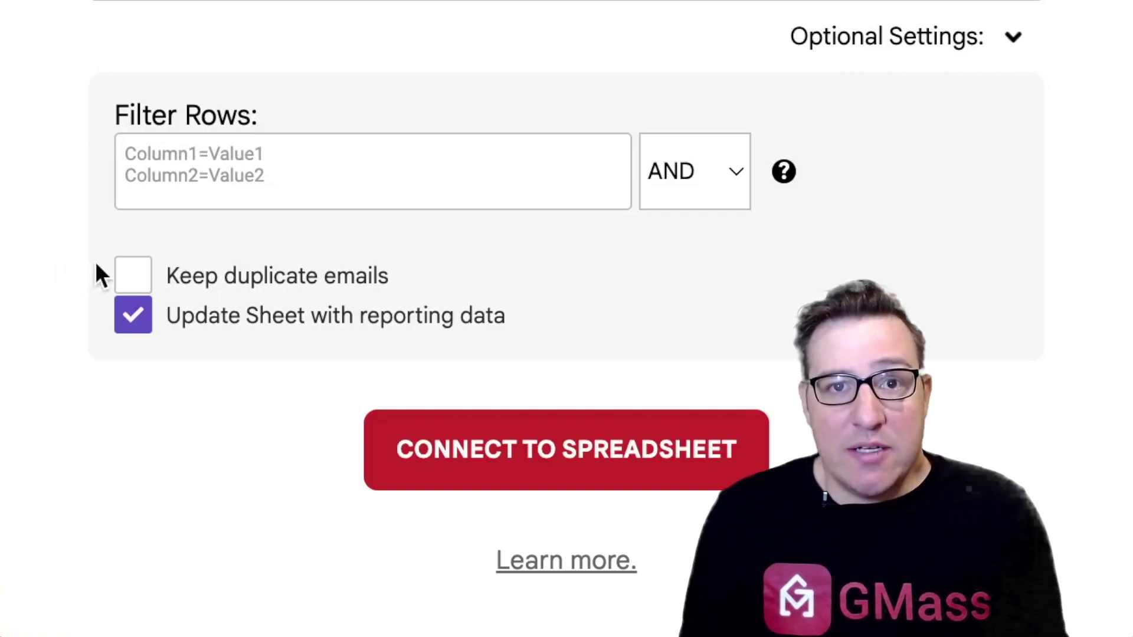
# Step: Tick 'Keep duplicate emails' in the spreadsheet connection's optional settings
pyautogui.click(124, 275)
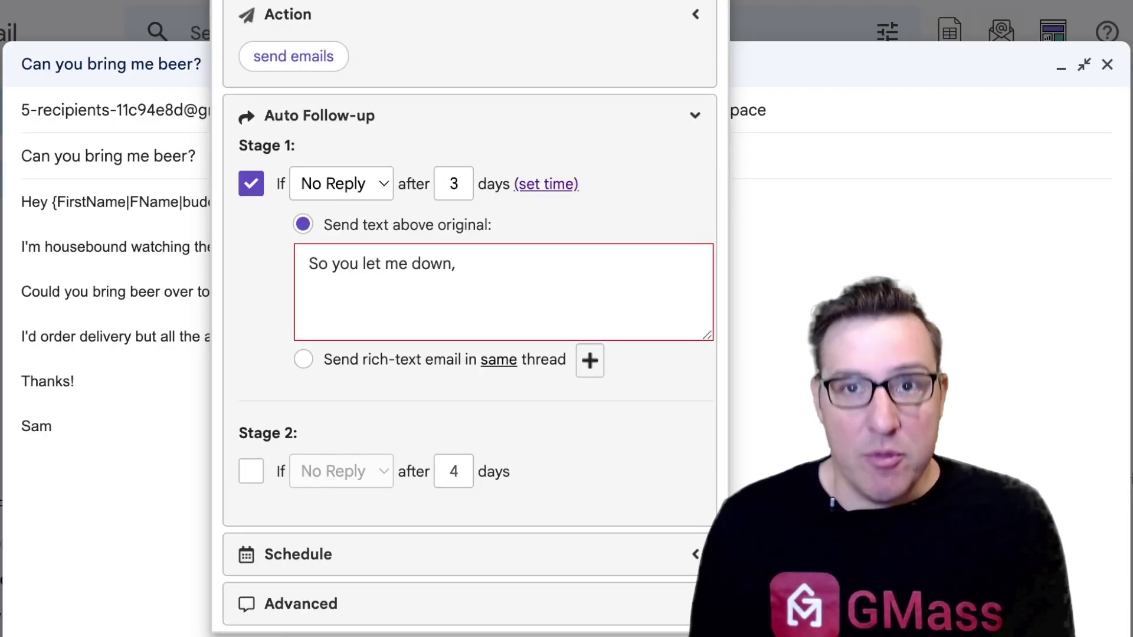
# Step: Write the Stage 1 follow-up 'So you let me down, {FirstName|FName|former buddy.}'
pyautogui.write('{')
pyautogui.press('Down')
pyautogui.press('Down')
pyautogui.press('Down')
pyautogui.press('Down')
pyautogui.press('Return')
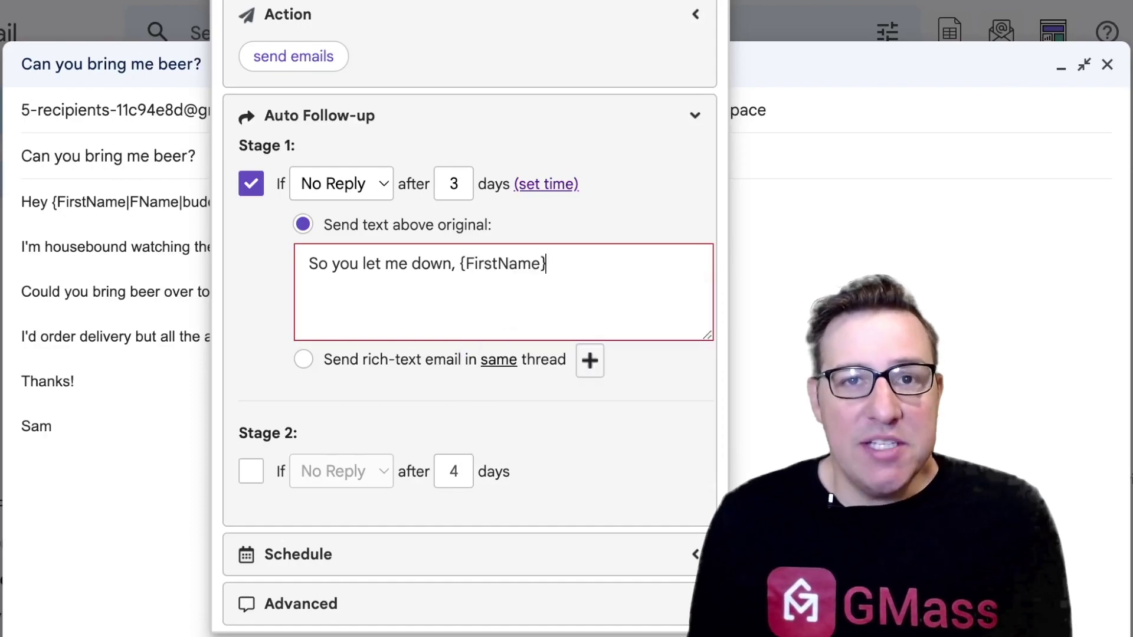
pyautogui.write('|FN')
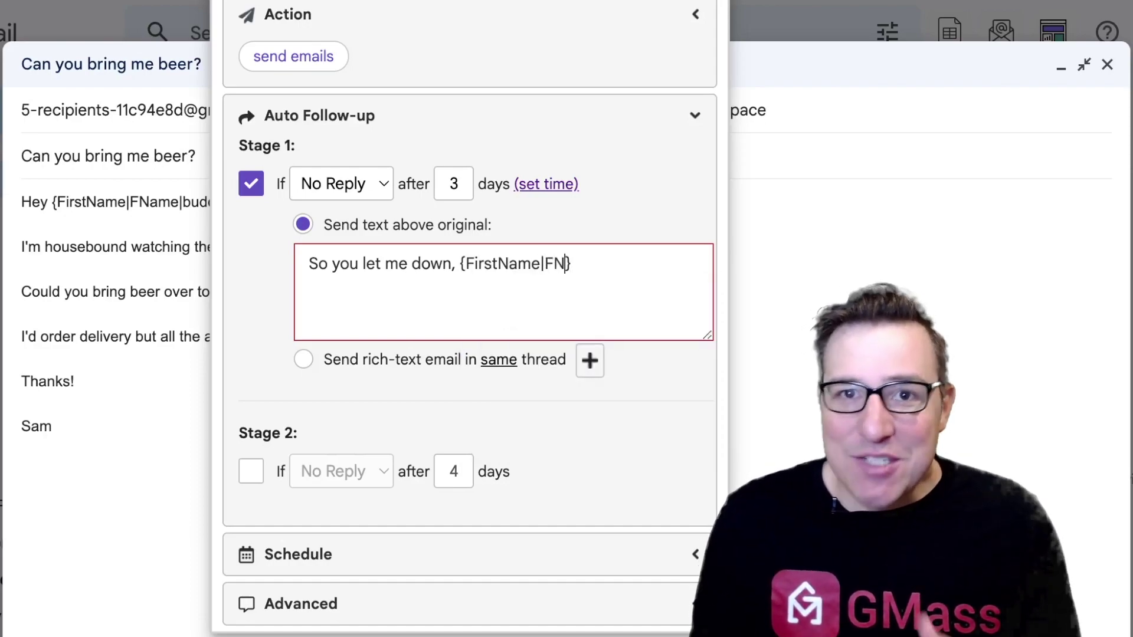
pyautogui.write('ame|')
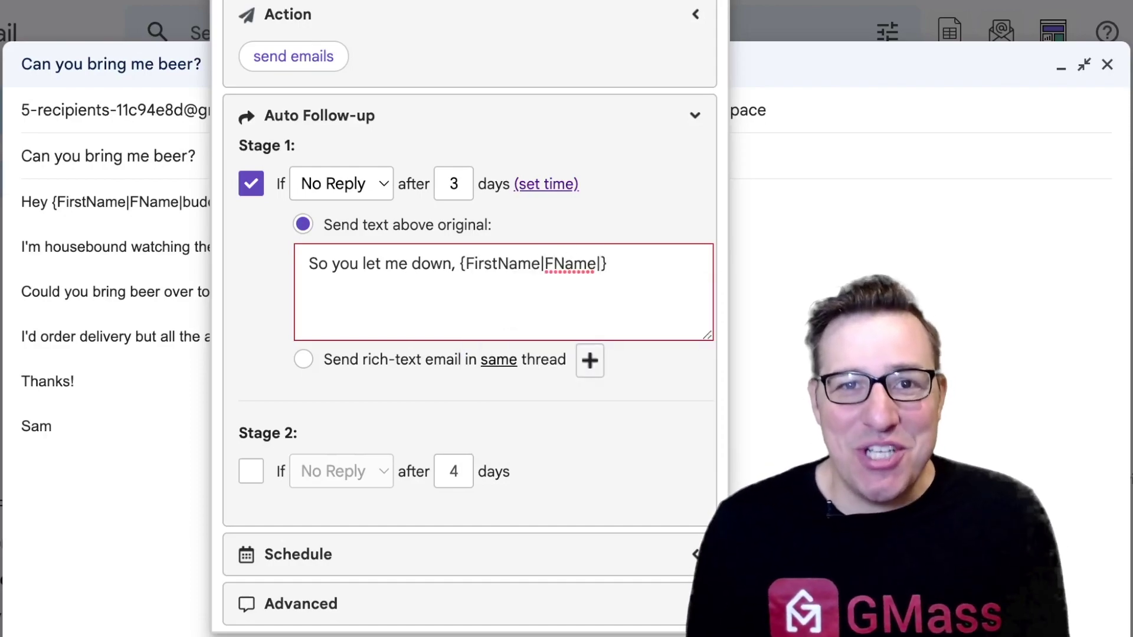
pyautogui.write('former buddy')
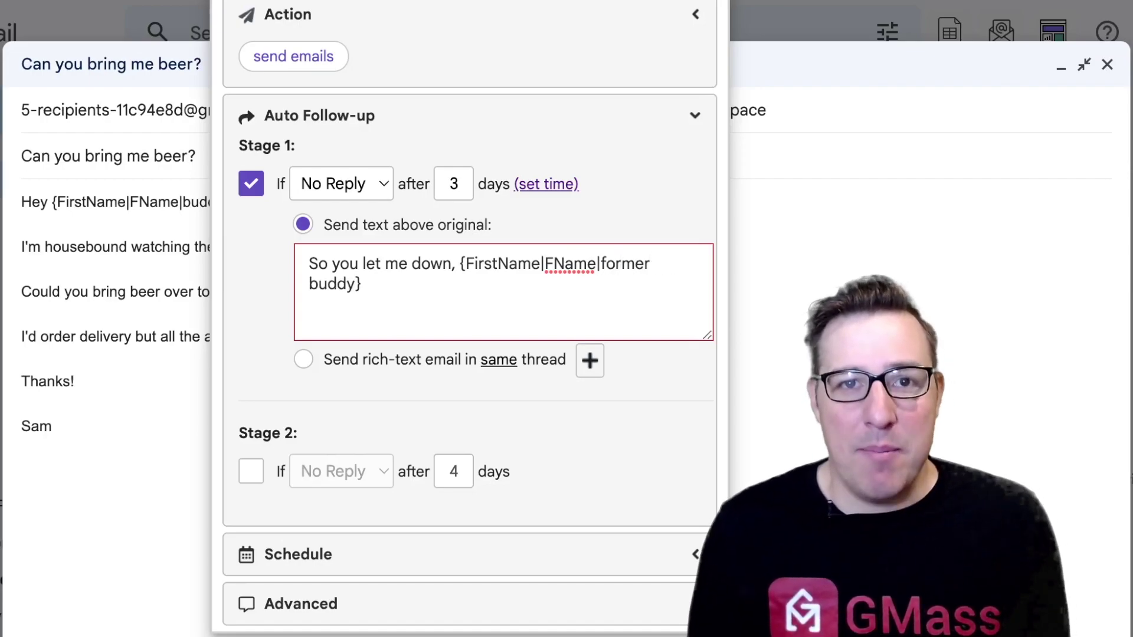
pyautogui.write('.')
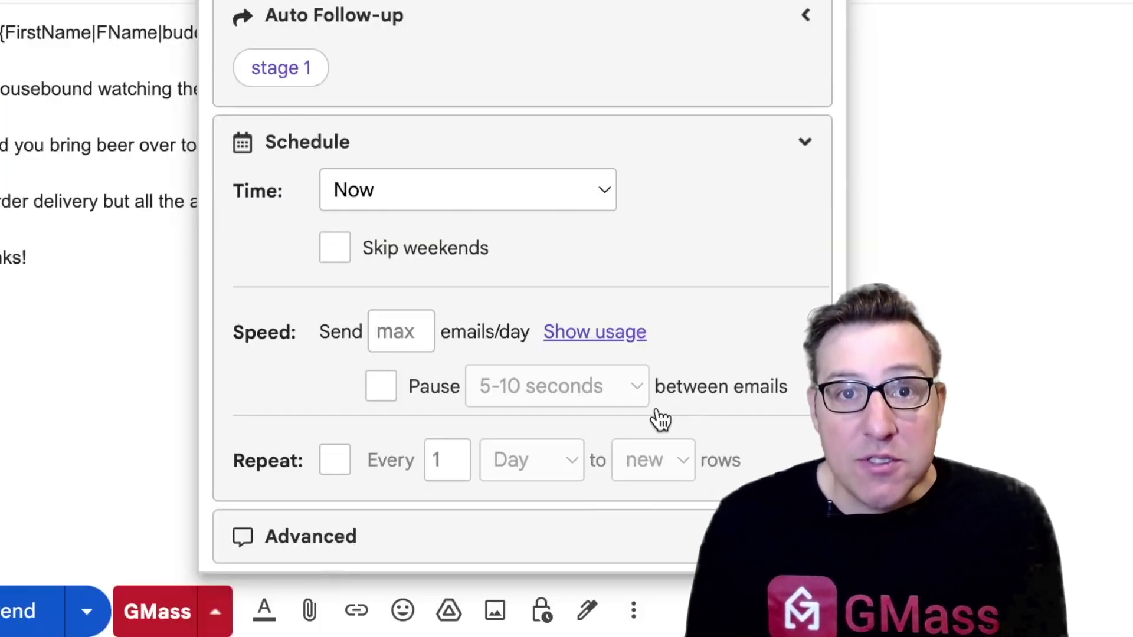
# Step: Make the campaign repeat every 1 week to new rows
pyautogui.click(341, 470)
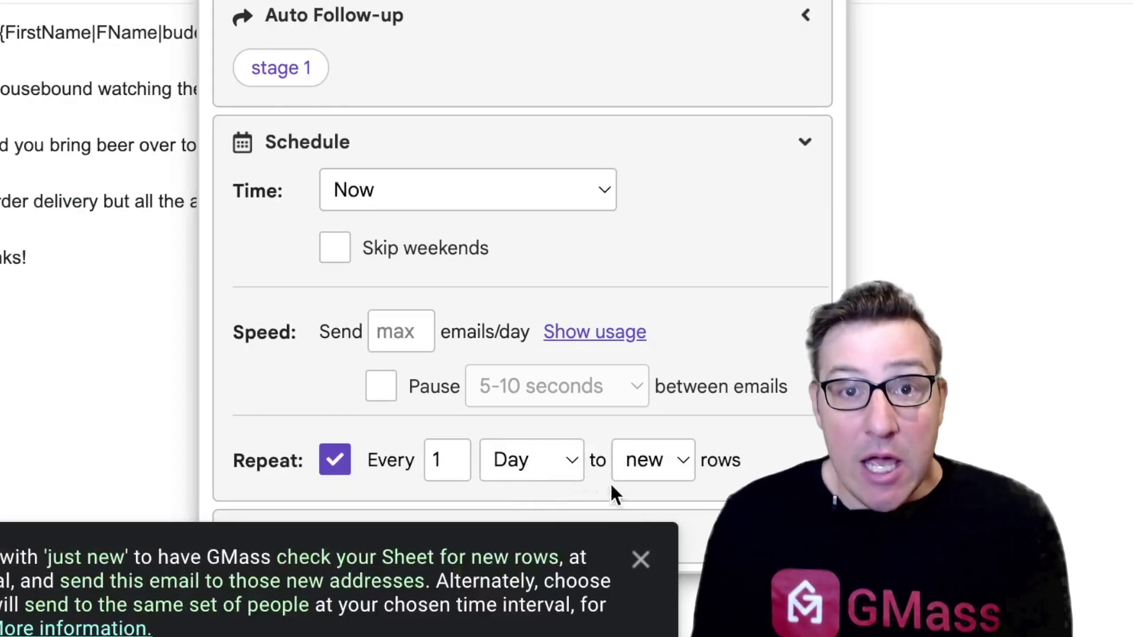
pyautogui.click(642, 558)
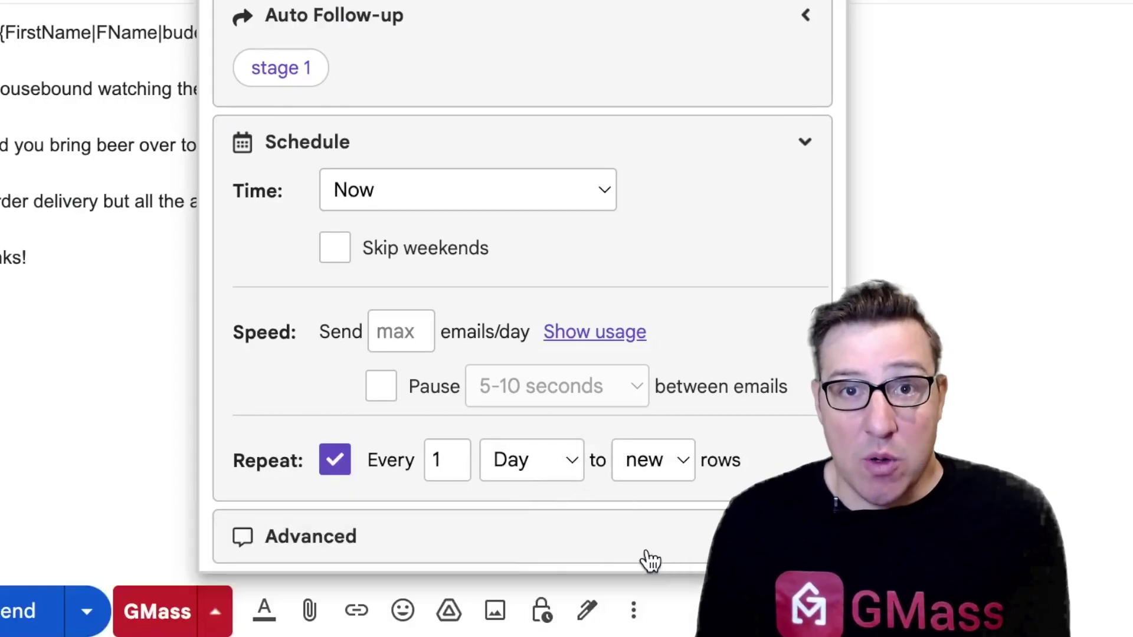
pyautogui.click(568, 463)
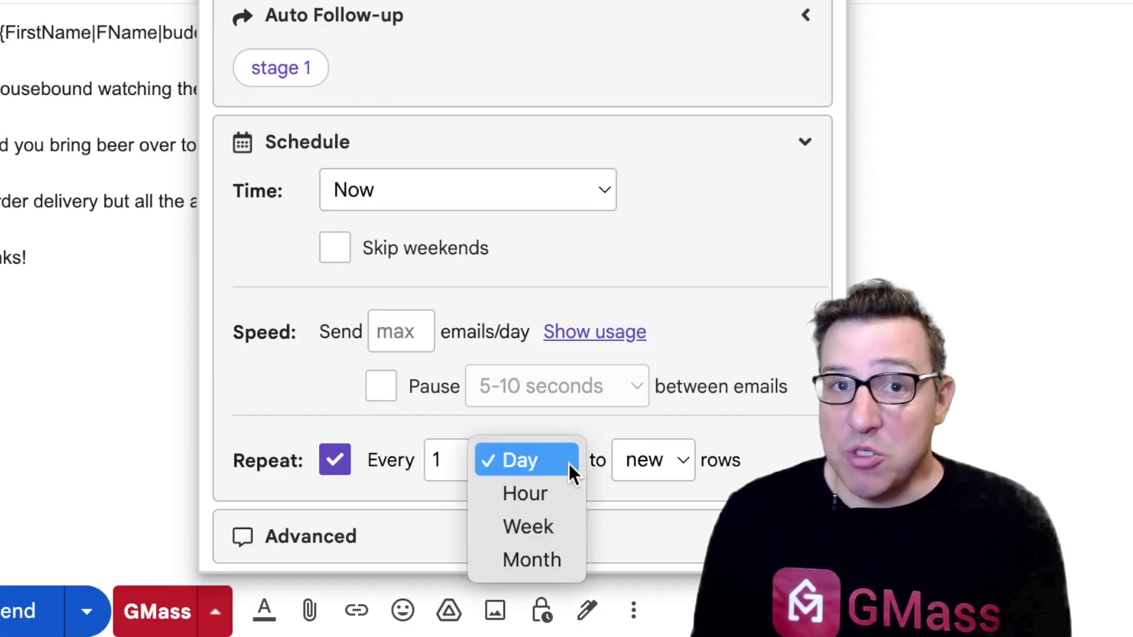
pyautogui.click(545, 526)
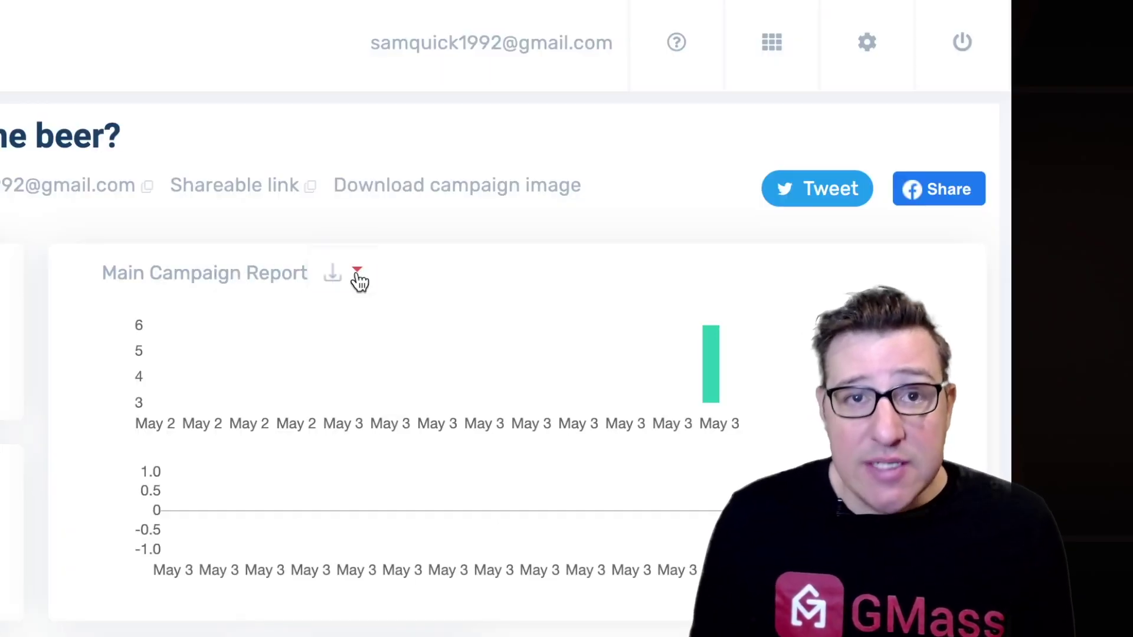
# Step: Open the download options for the campaign report
pyautogui.click(357, 274)
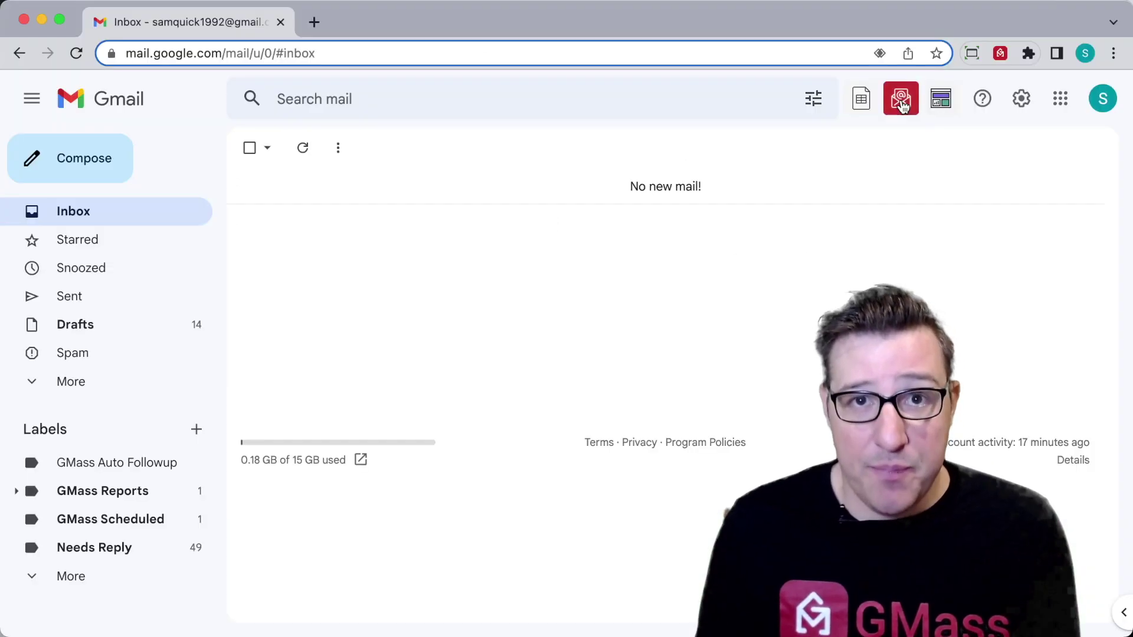
# Step: Follow up 'Can you bring me beer?' openers who didn't reply with 'Thanks a lot {FirstName}'
pyautogui.click(901, 101)
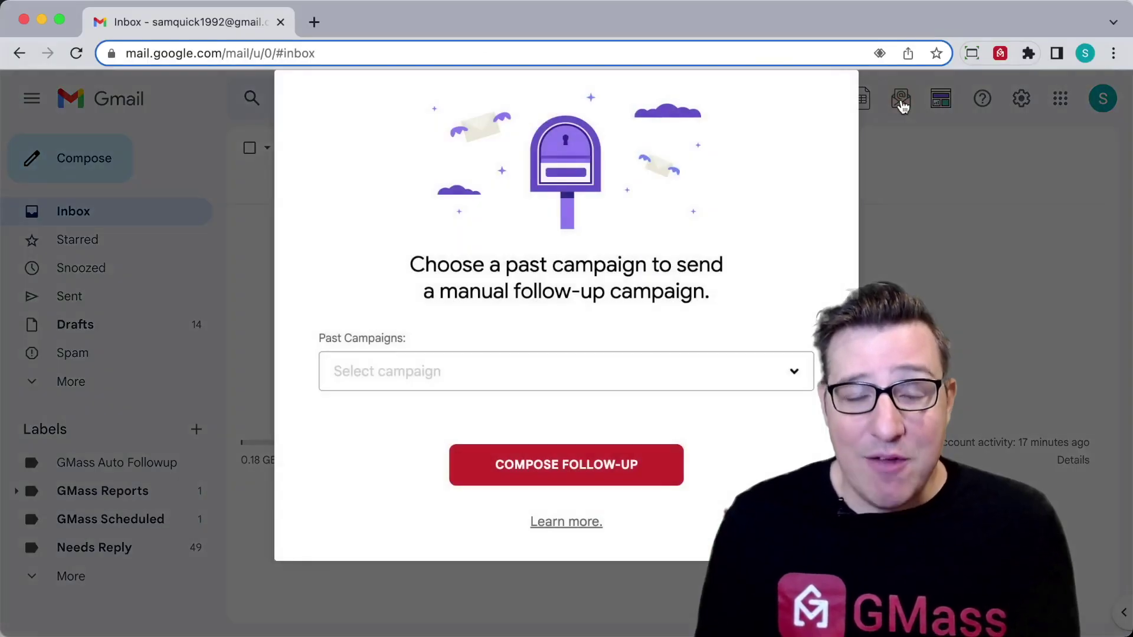
pyautogui.click(795, 373)
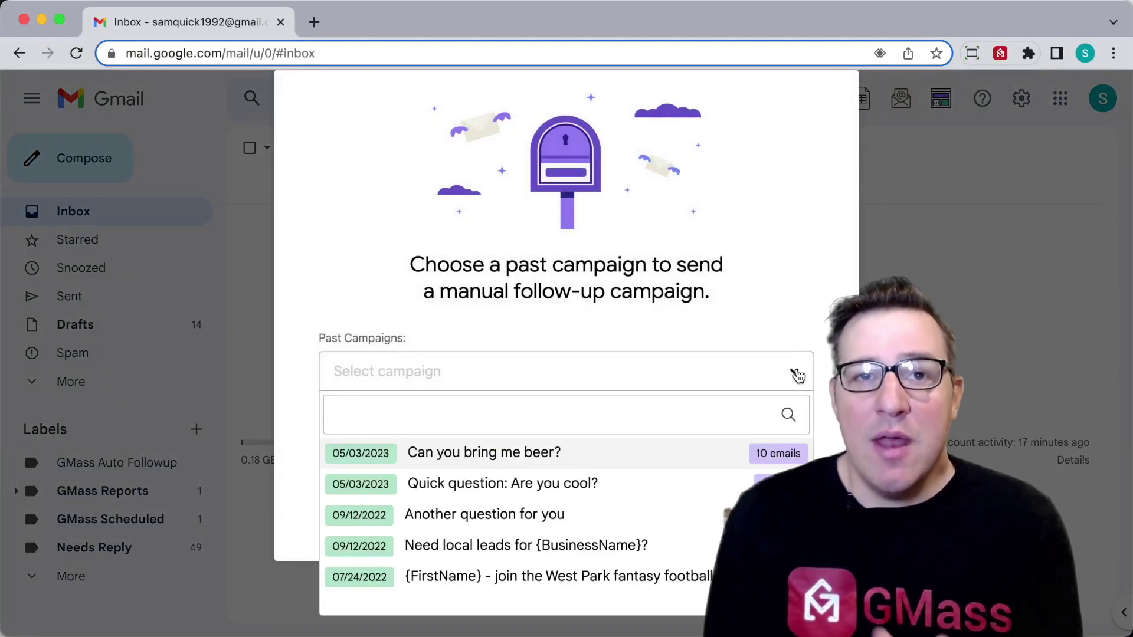
pyautogui.click(656, 460)
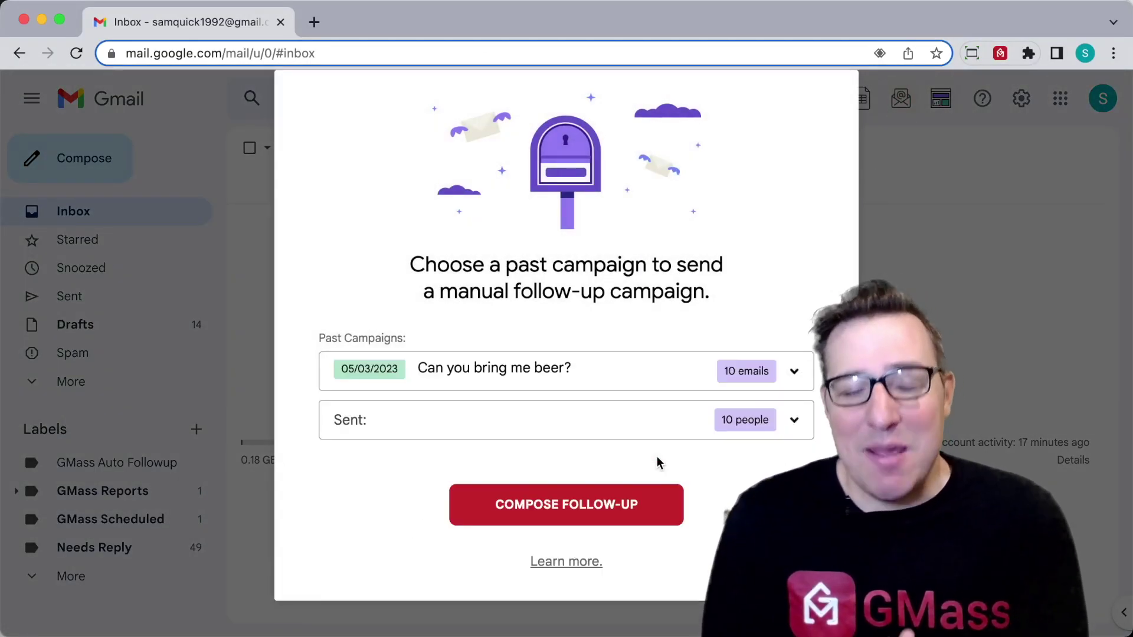
pyautogui.click(683, 431)
pyautogui.scroll(-4, 670, 313)
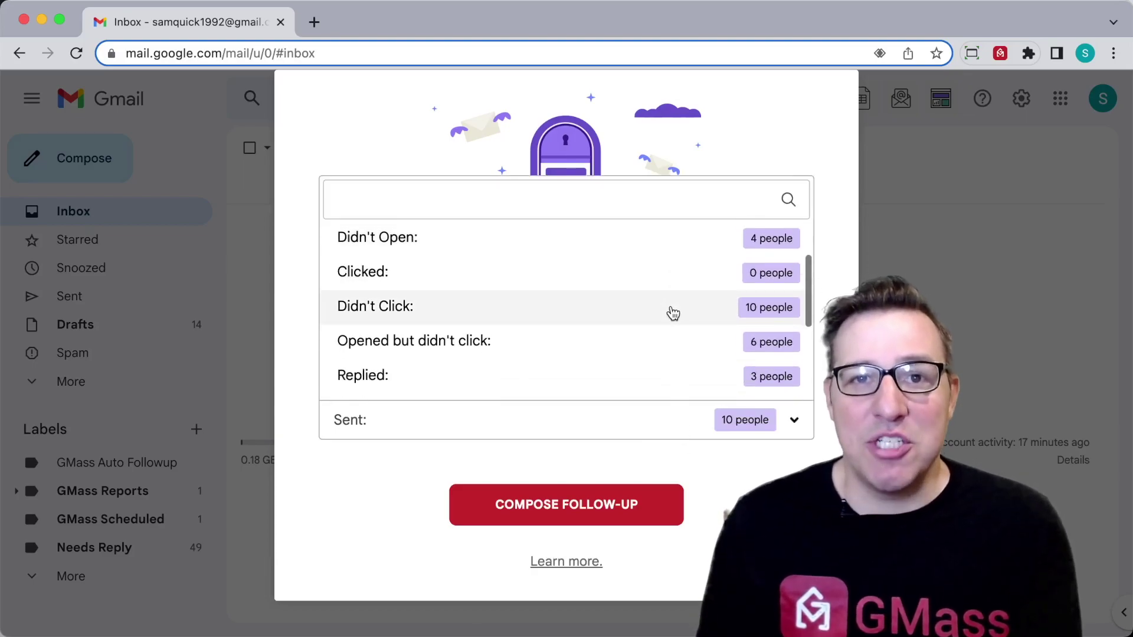
pyautogui.scroll(-1, 572, 324)
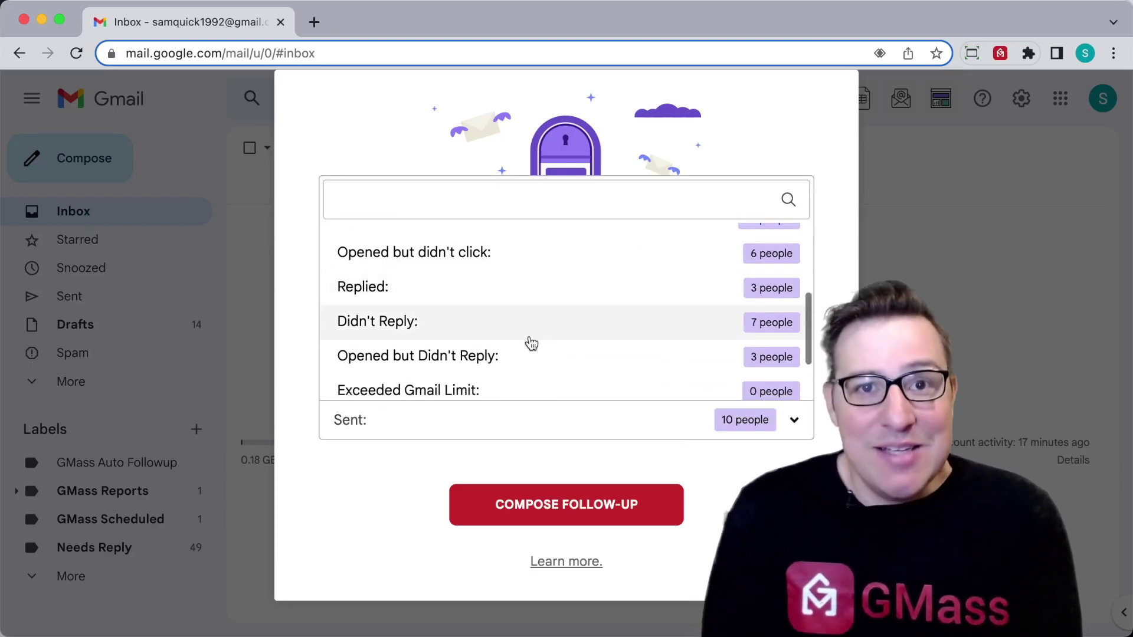
pyautogui.click(494, 359)
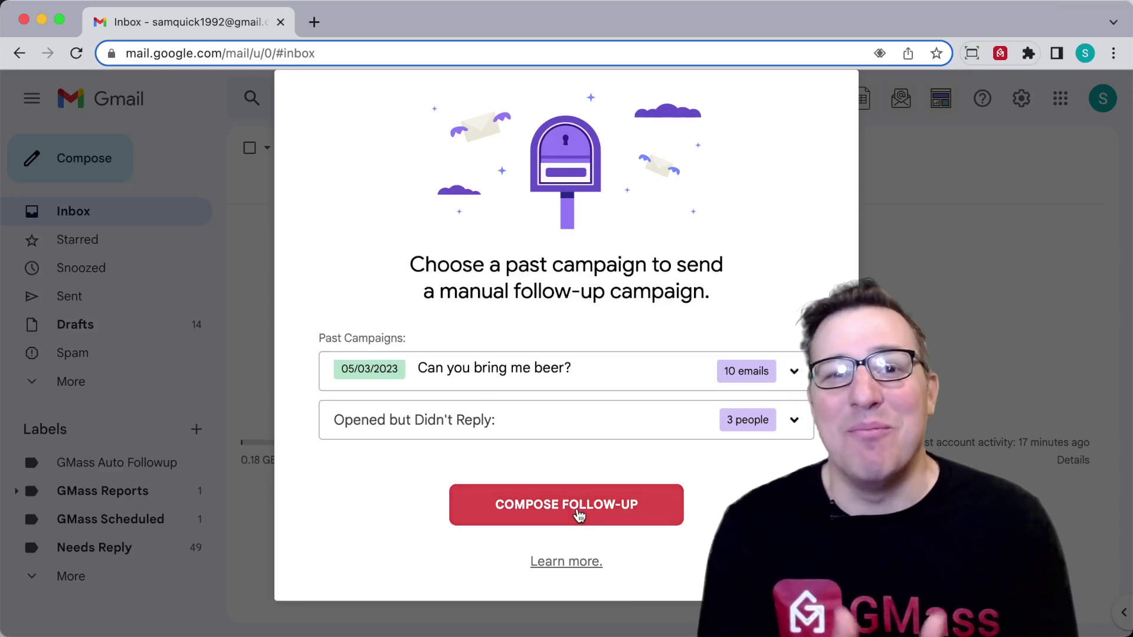
pyautogui.click(575, 512)
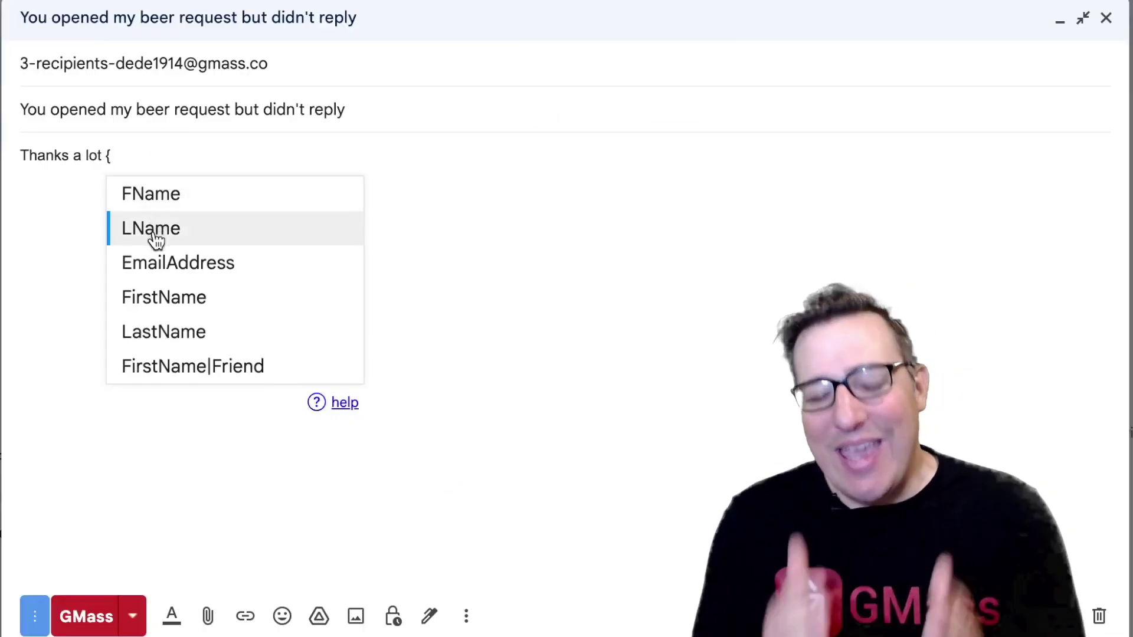
pyautogui.click(156, 290)
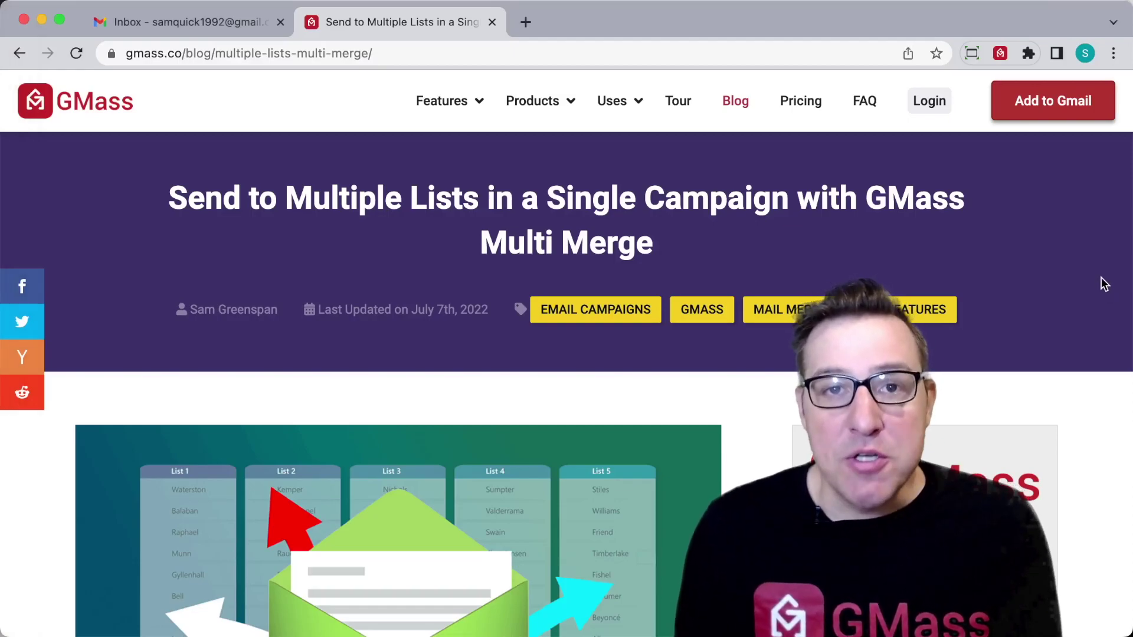
# Step: Scroll through the Multi Merge article's sections on connecting a Google Sheet and search-driven list building
pyautogui.scroll(-6, 1093, 273)
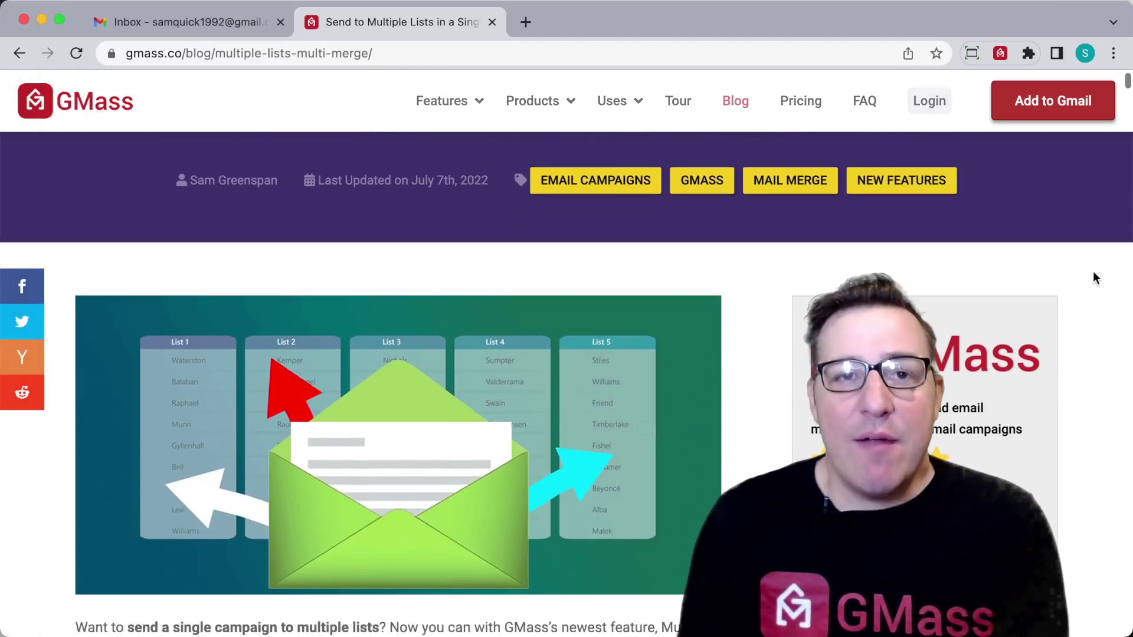
pyautogui.scroll(-10, 1093, 272)
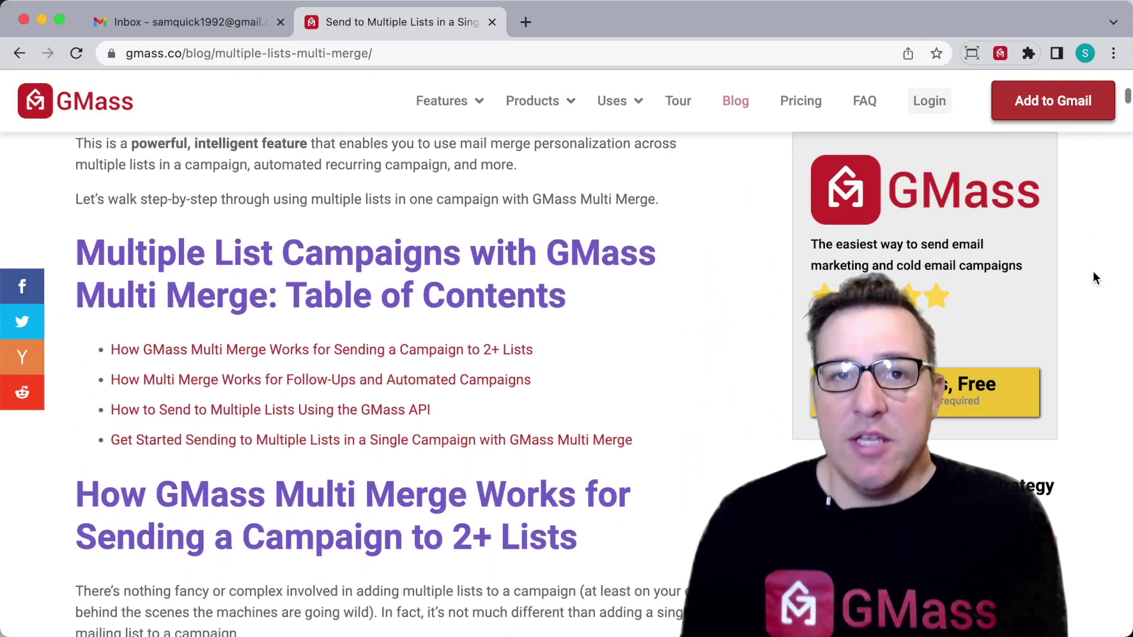
pyautogui.scroll(-10, 1093, 272)
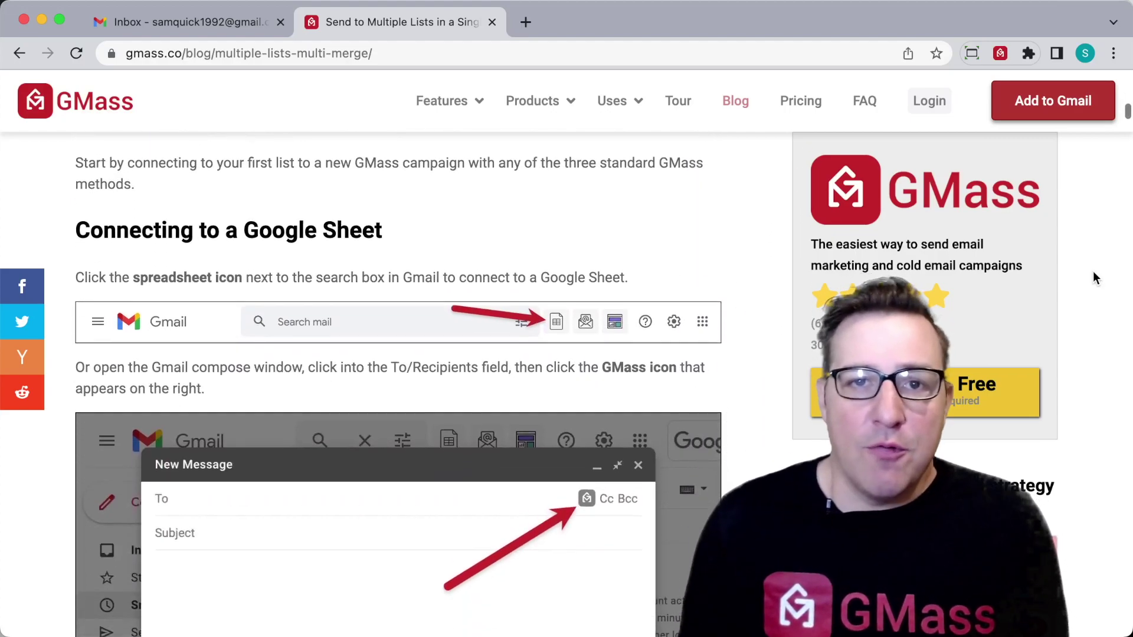
pyautogui.scroll(-8, 1093, 273)
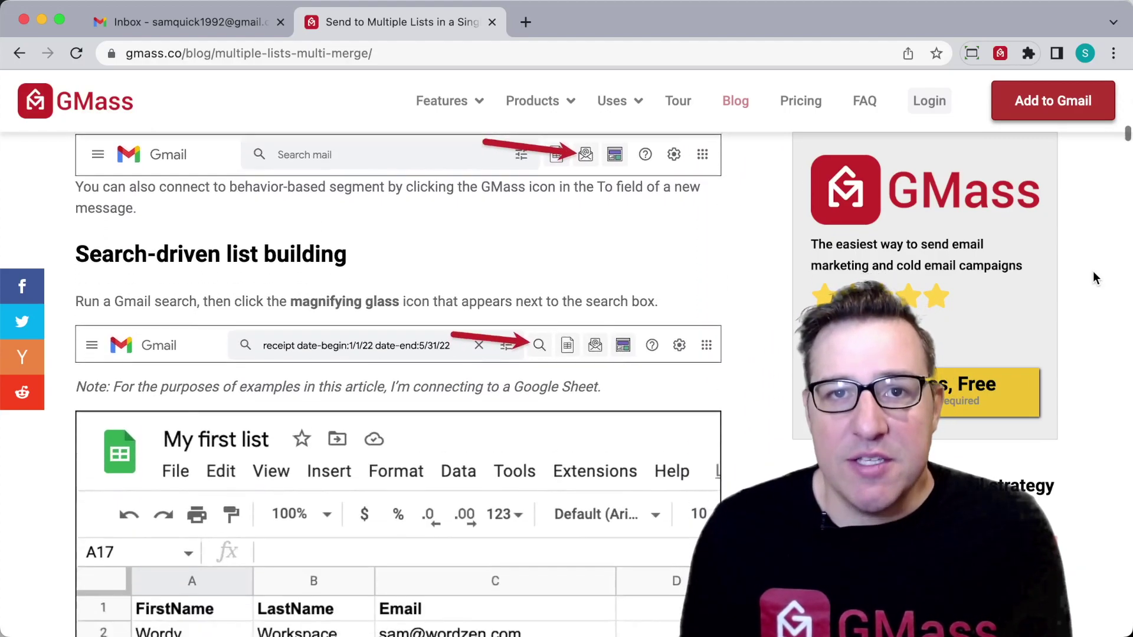